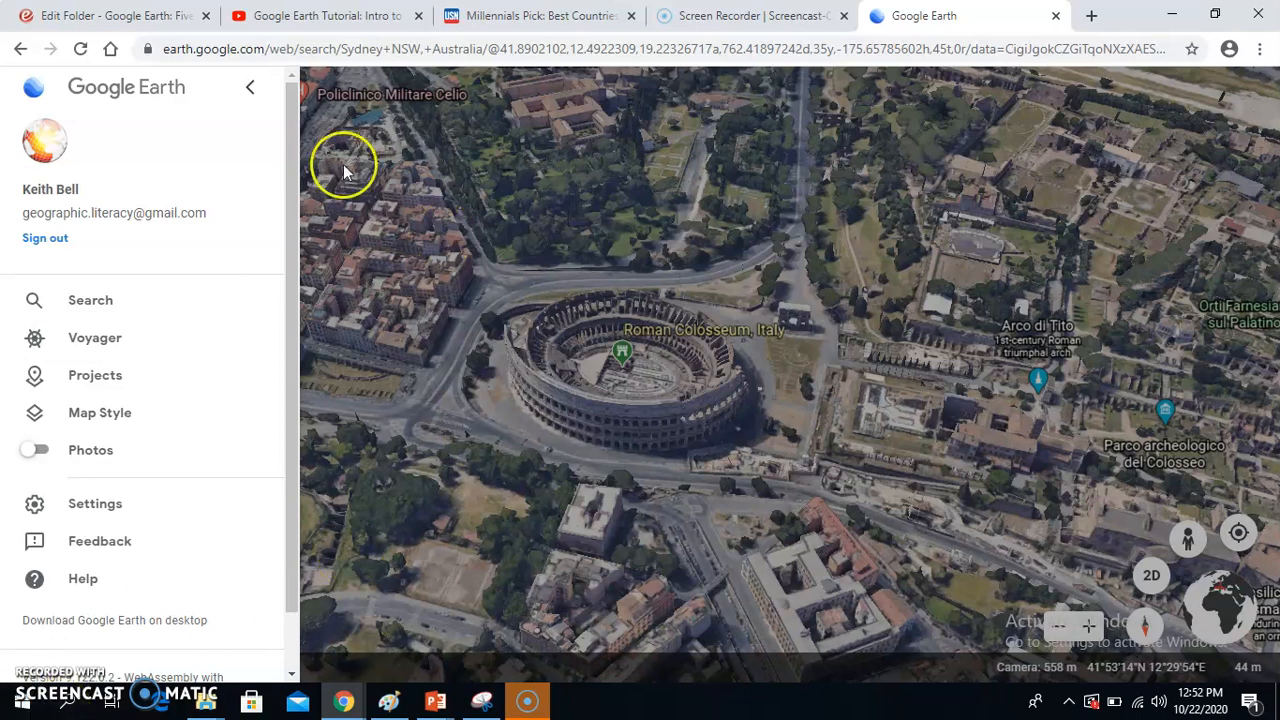
click(251, 93)
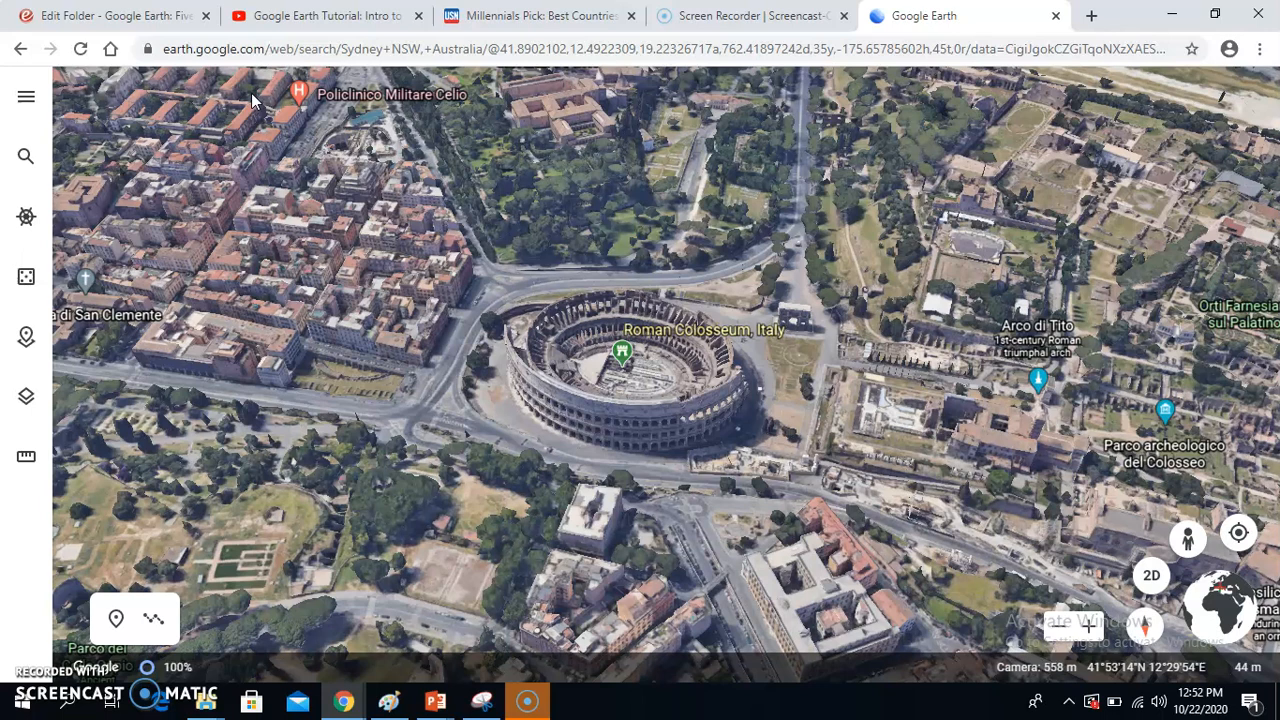
click(229, 157)
click(320, 206)
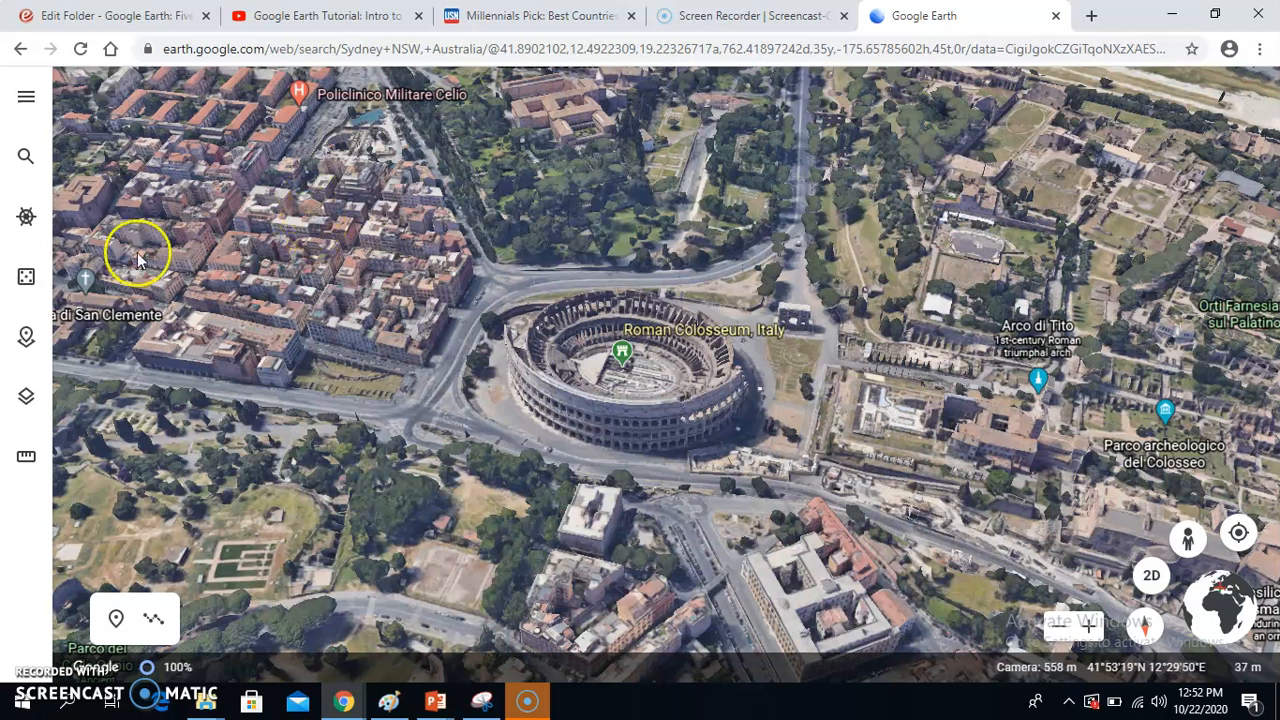
Step: Go to the projects list and open the Google Earth Tutorial (GEOG 2020) project
click(26, 104)
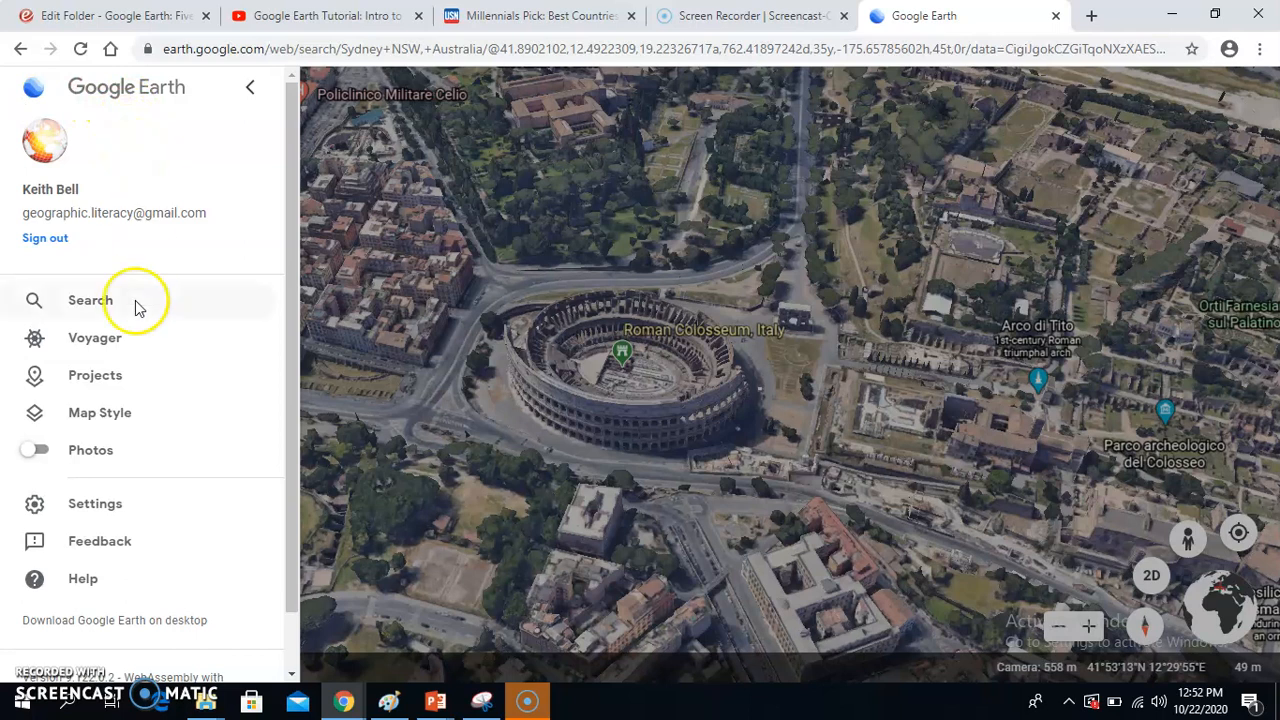
click(90, 385)
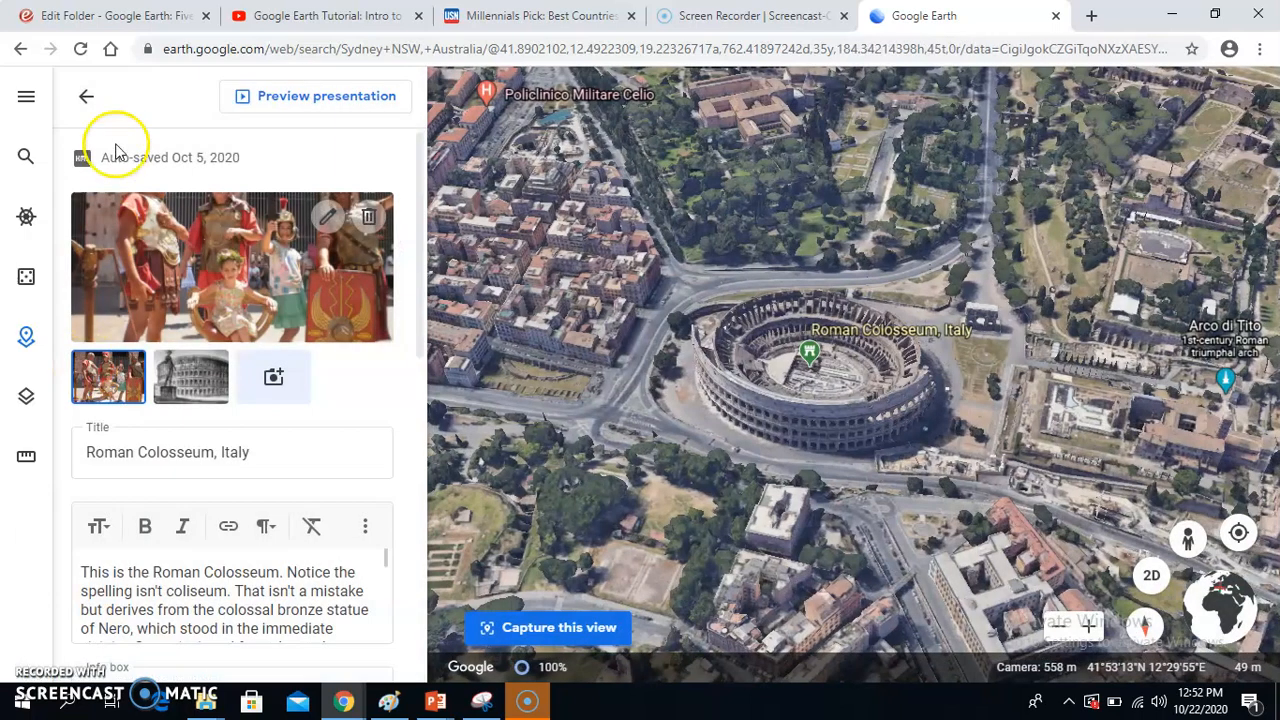
click(89, 99)
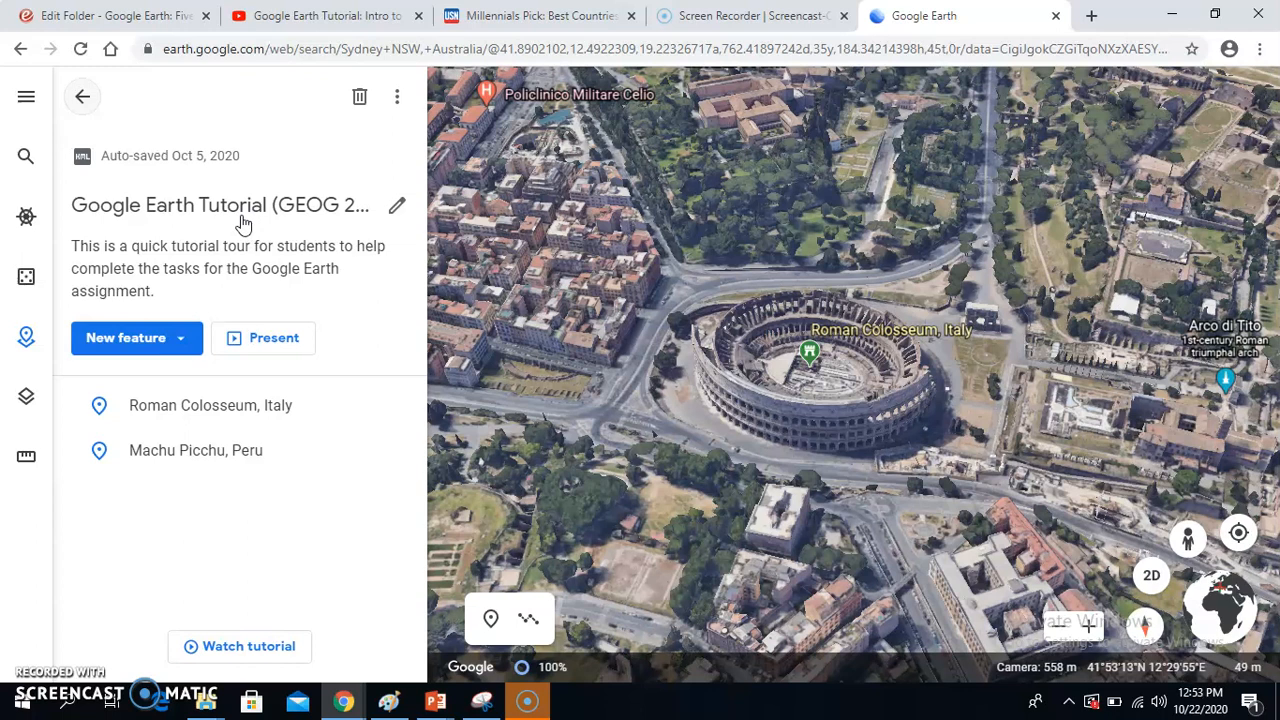
click(80, 98)
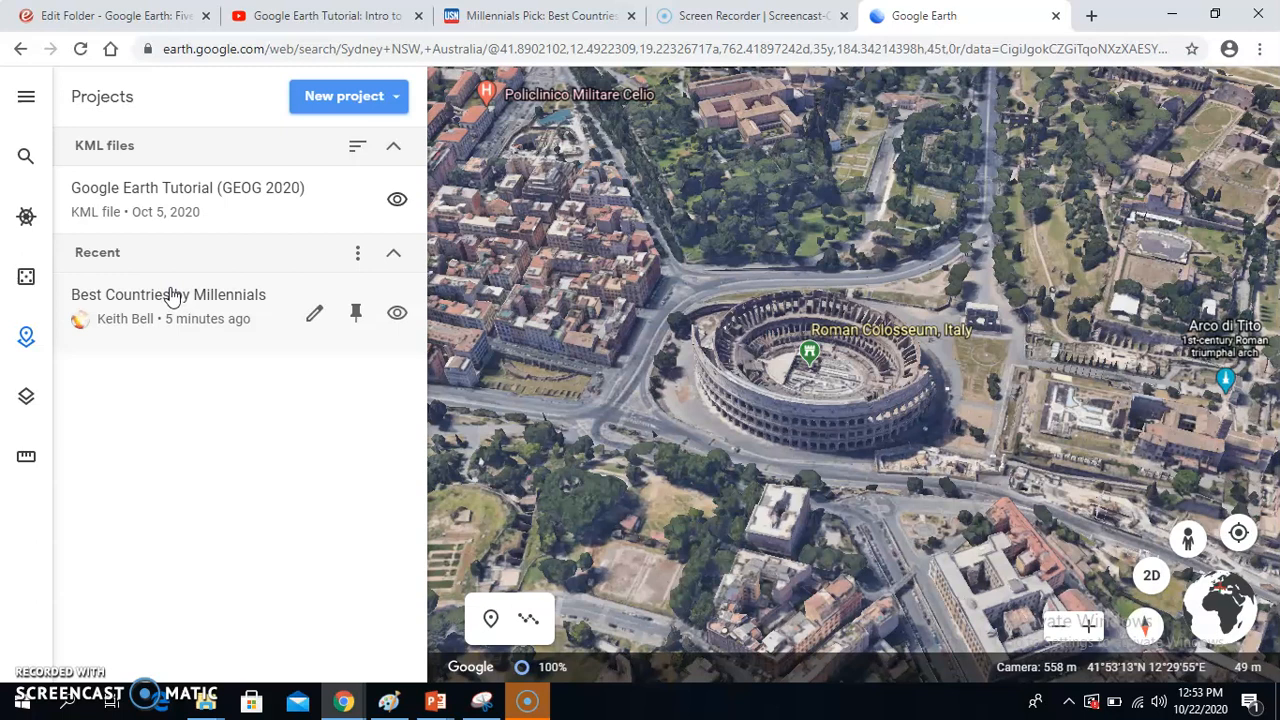
click(172, 215)
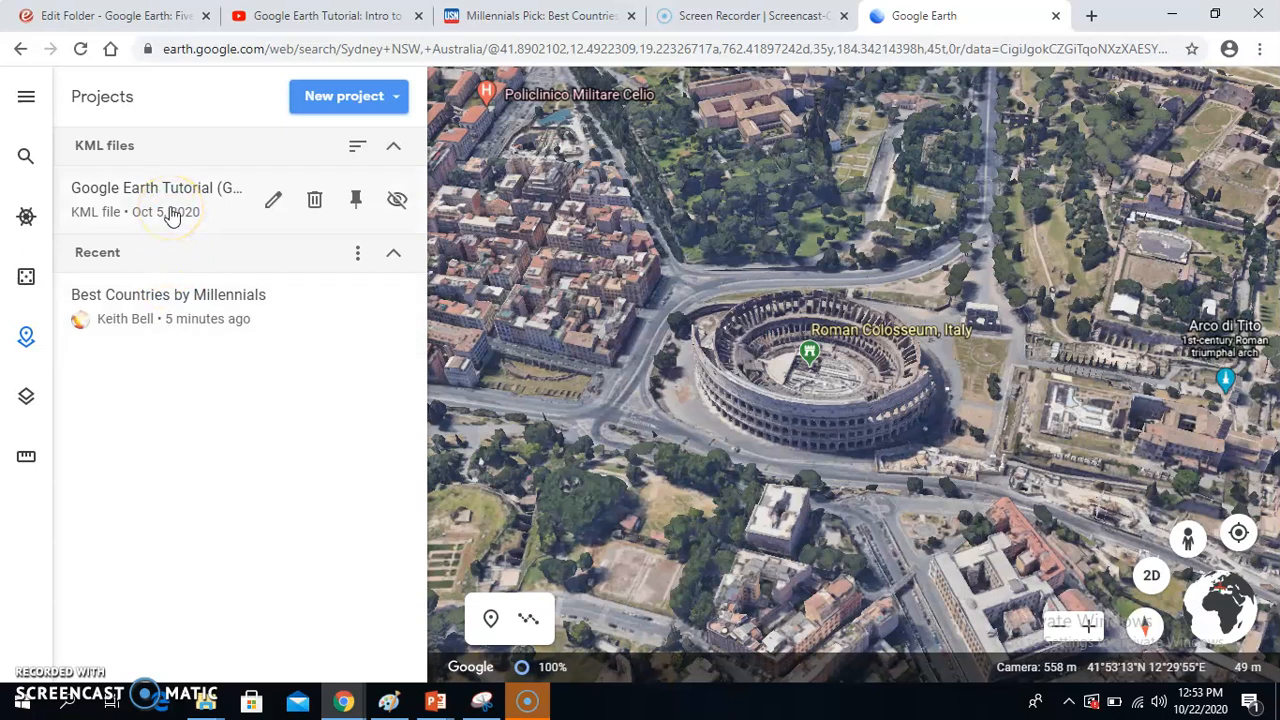
click(172, 215)
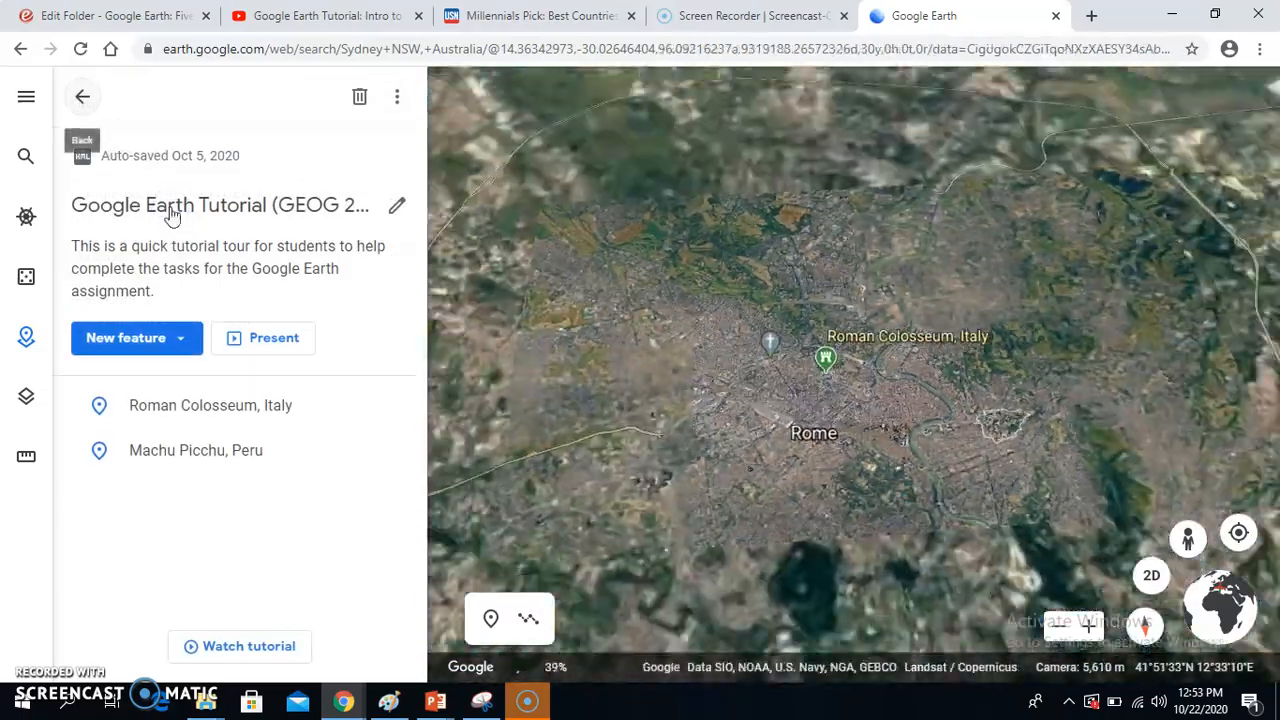
Step: Fly to the Roman Colosseum, Italy placemark and look at its info box
click(228, 396)
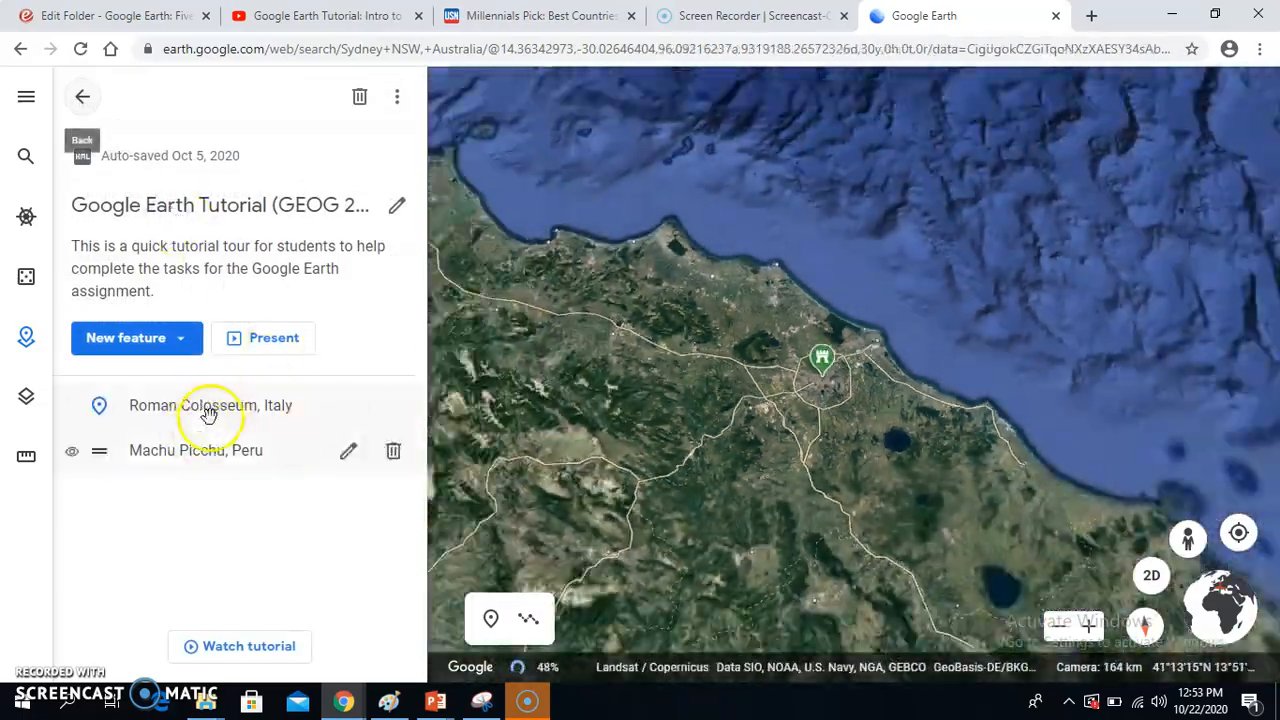
click(200, 462)
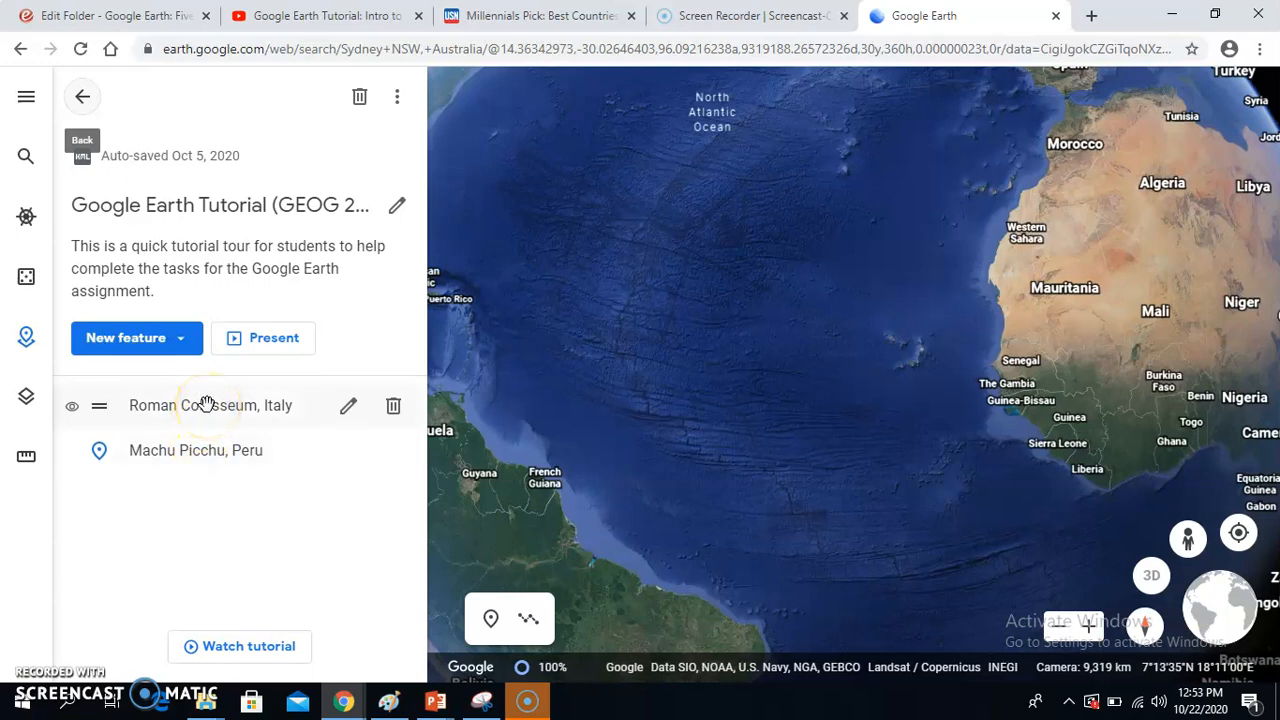
click(205, 403)
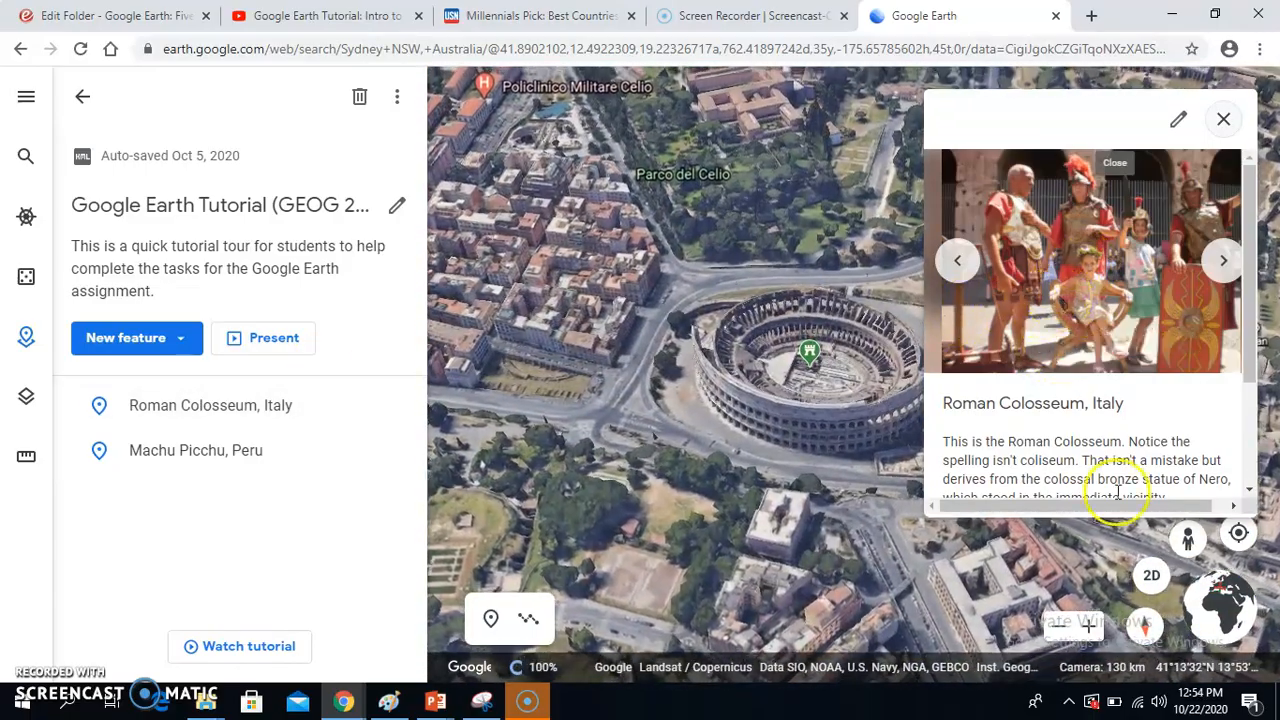
drag(1256, 341, 1250, 288)
click(812, 355)
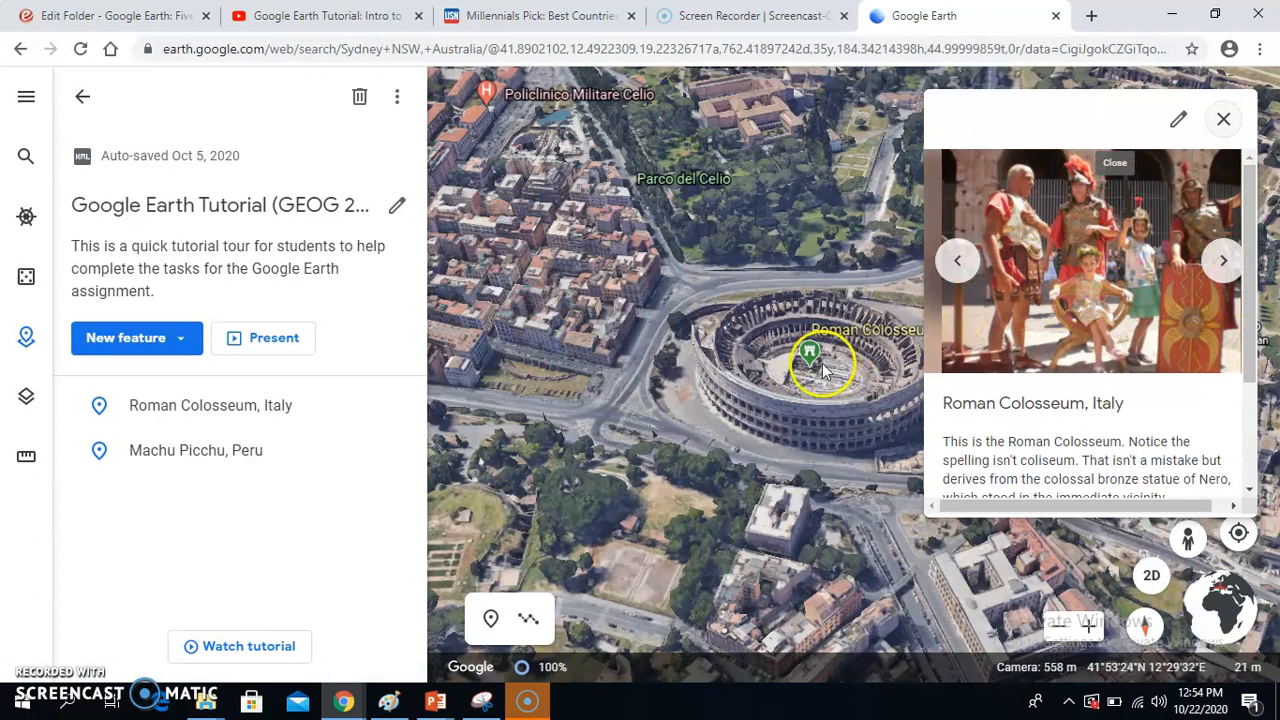
Step: Open the Roman Colosseum, Italy feature for editing, view its second photo and start adding another image by URL
mouse_move(411, 388)
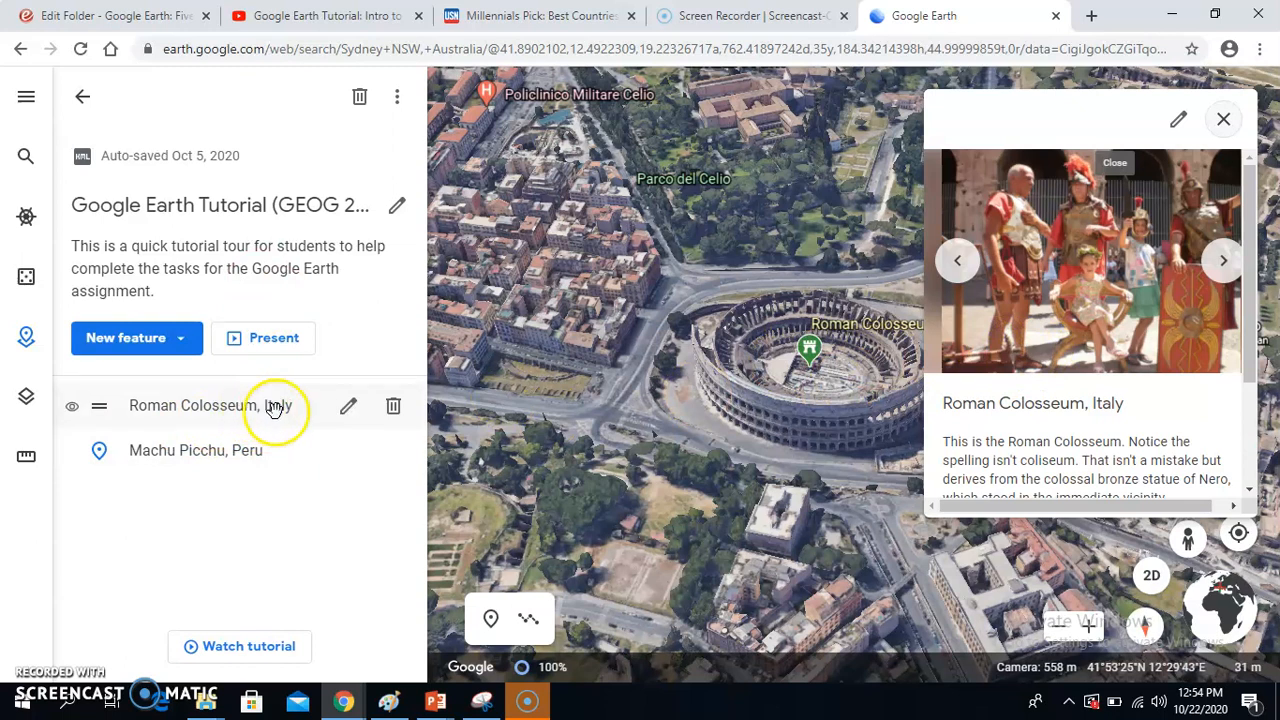
click(347, 410)
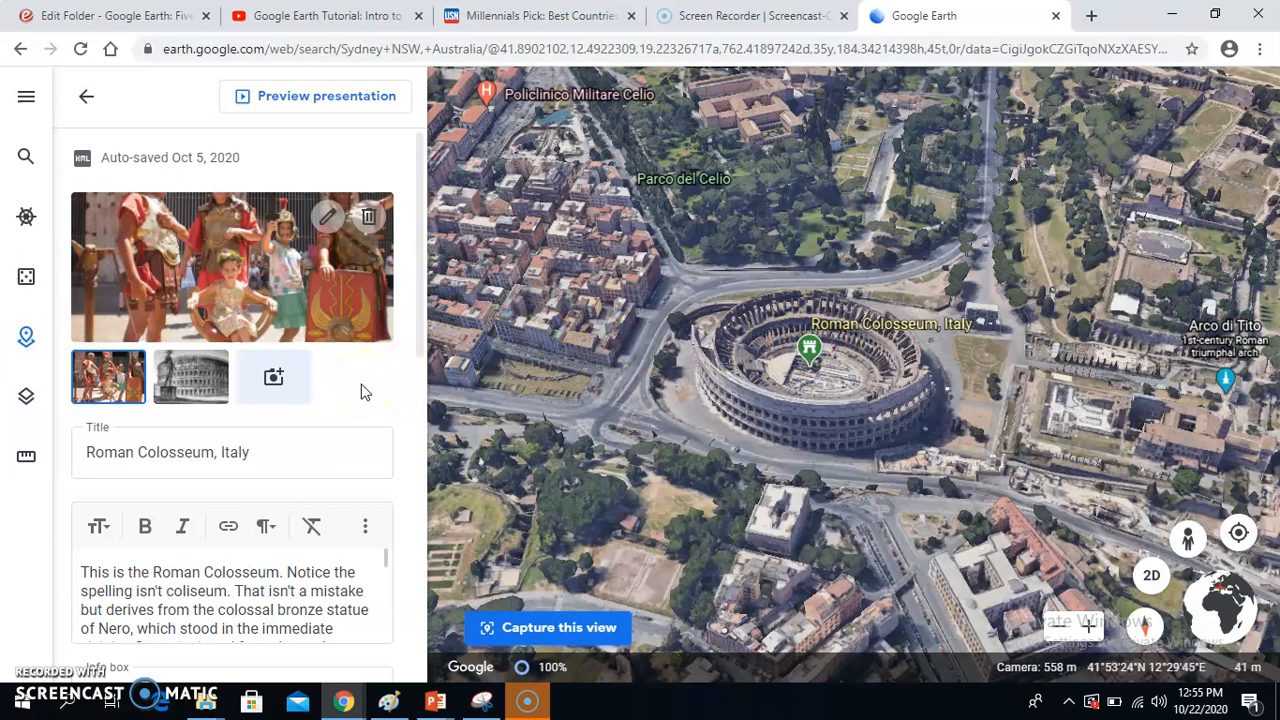
click(265, 287)
click(195, 378)
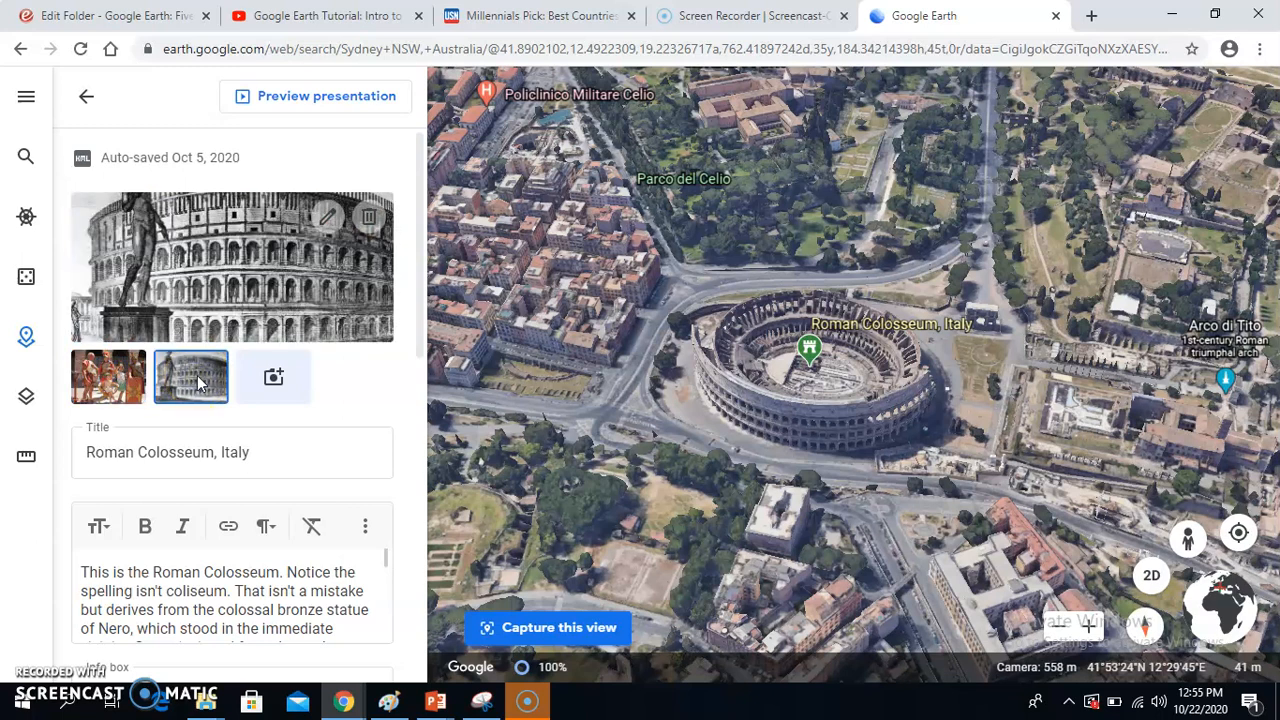
click(274, 378)
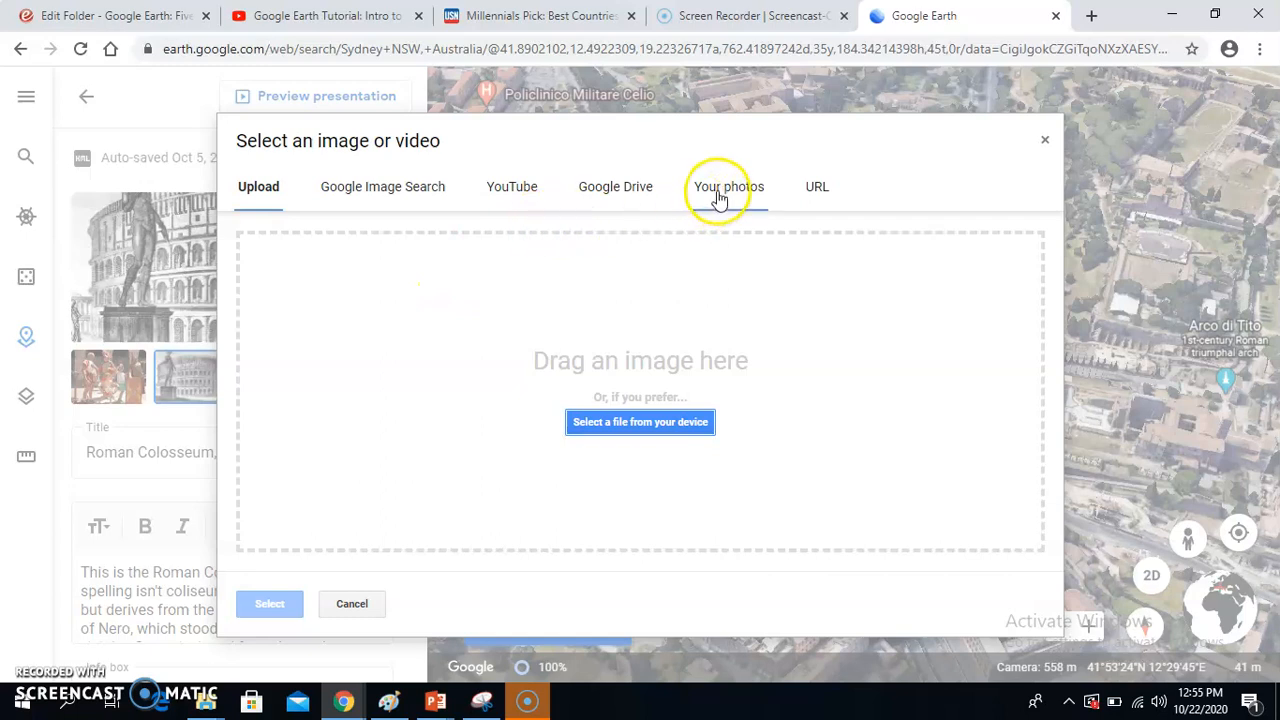
click(816, 190)
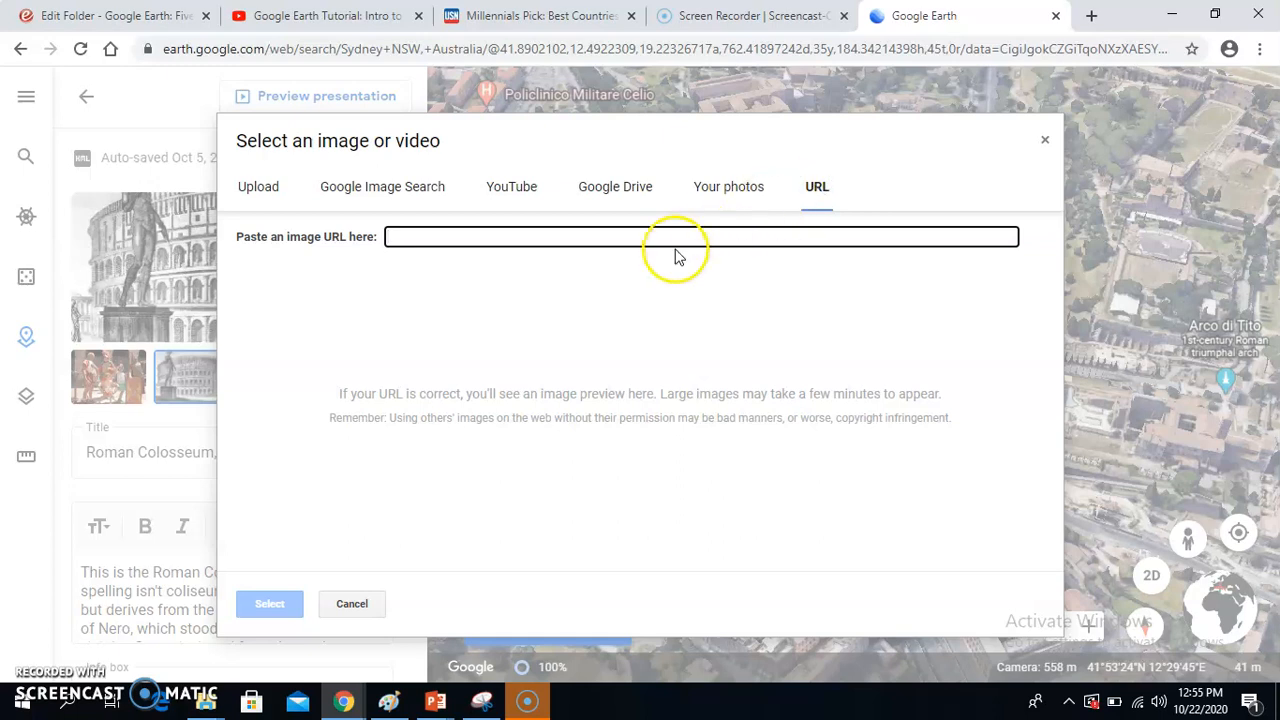
Step: Switch to the U.S. News browser page, search Google Images for "tiber river" and preview the Britannica bridge photo
click(545, 15)
click(537, 46)
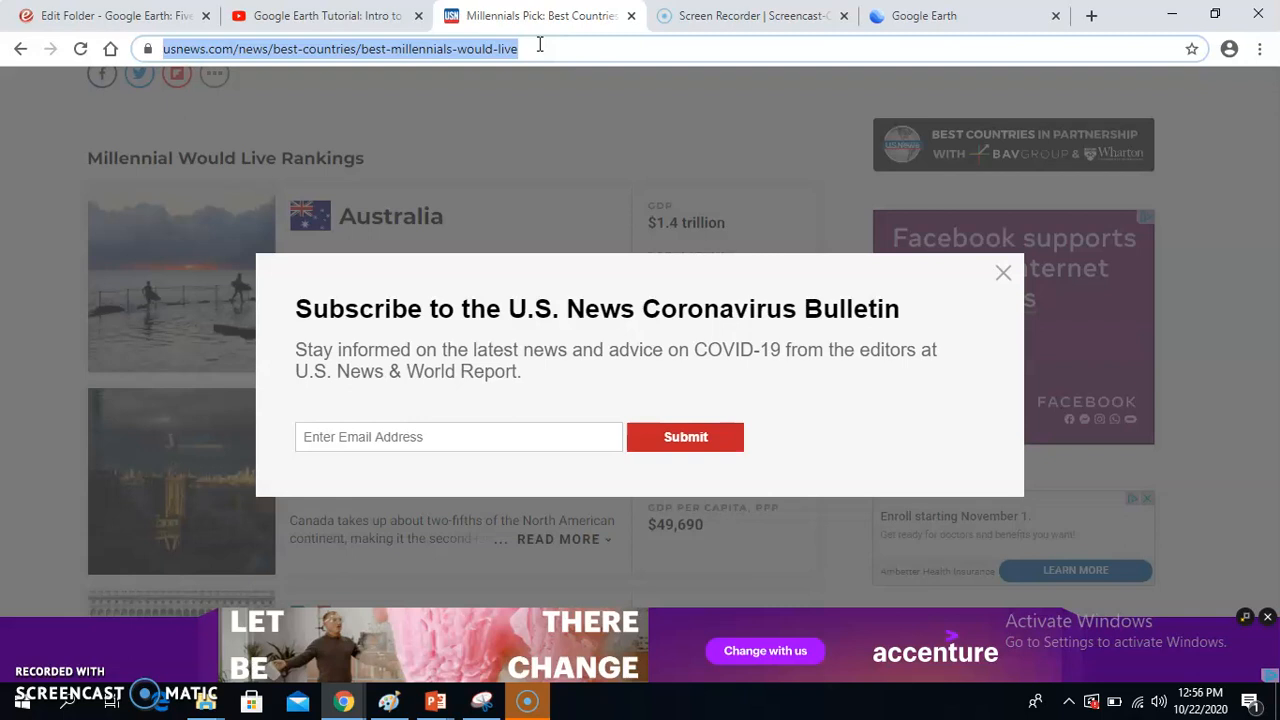
text(tiber )
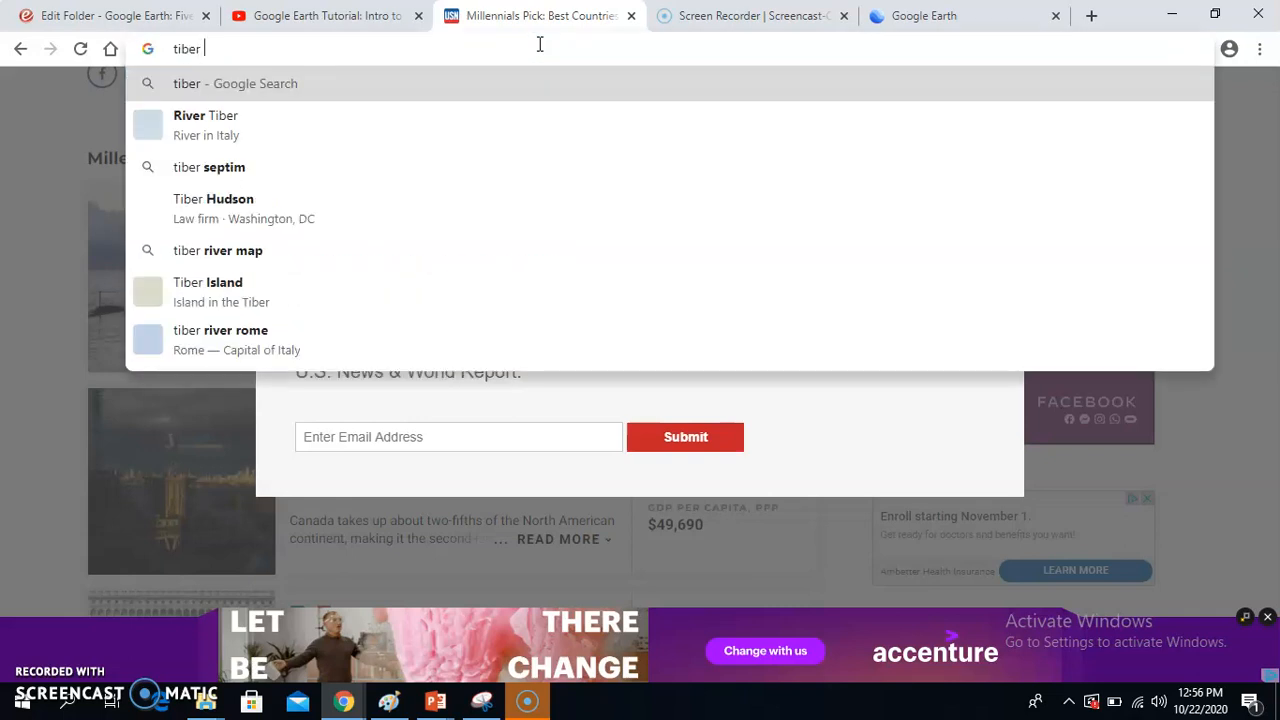
text(river)
key(Return)
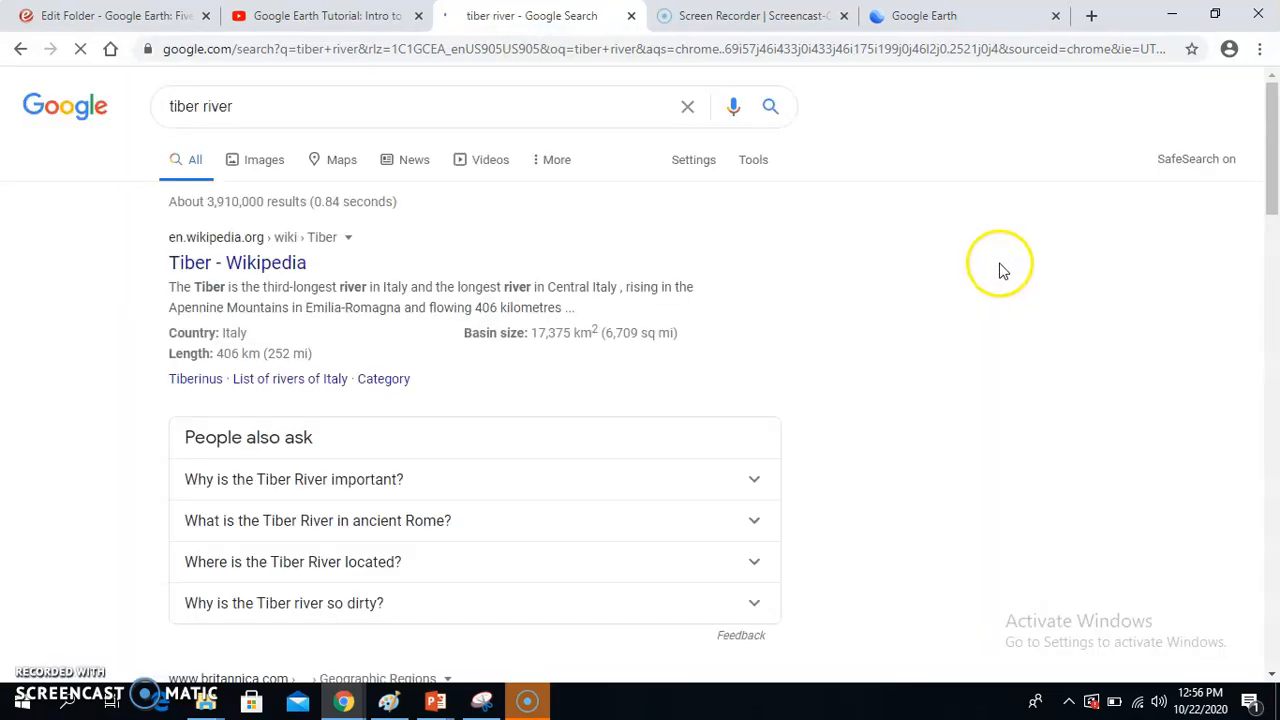
click(257, 165)
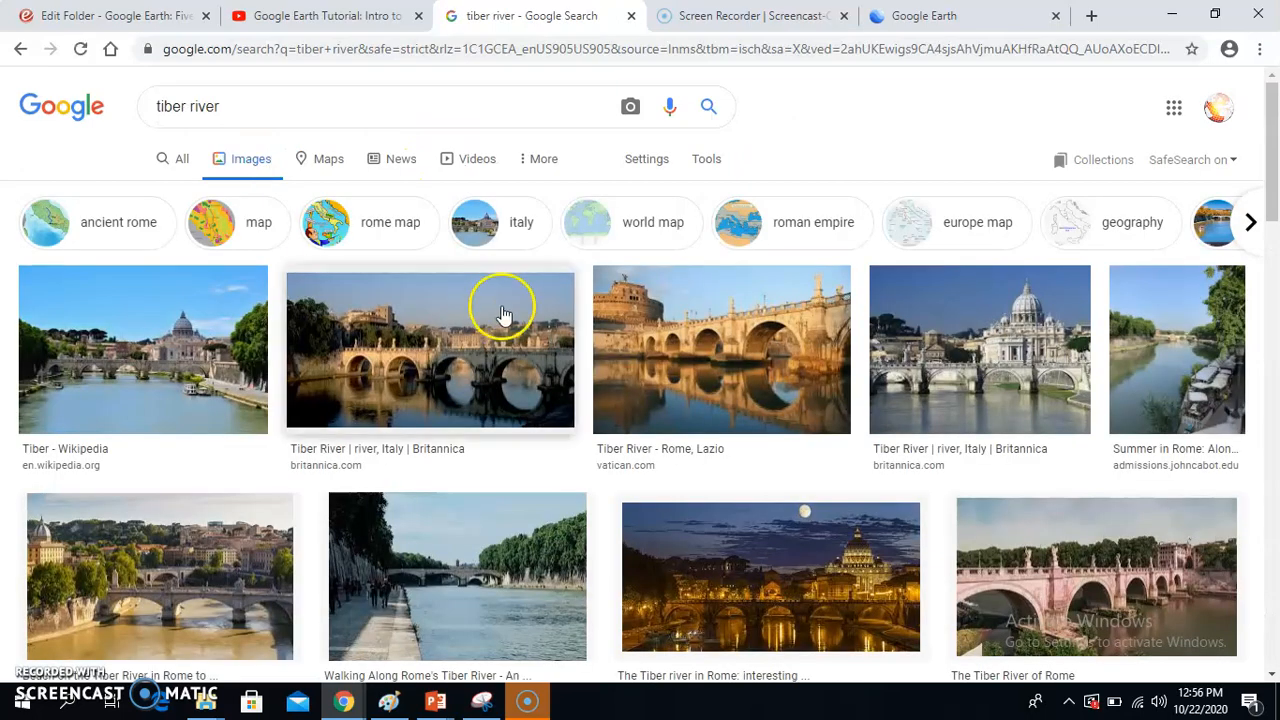
click(503, 316)
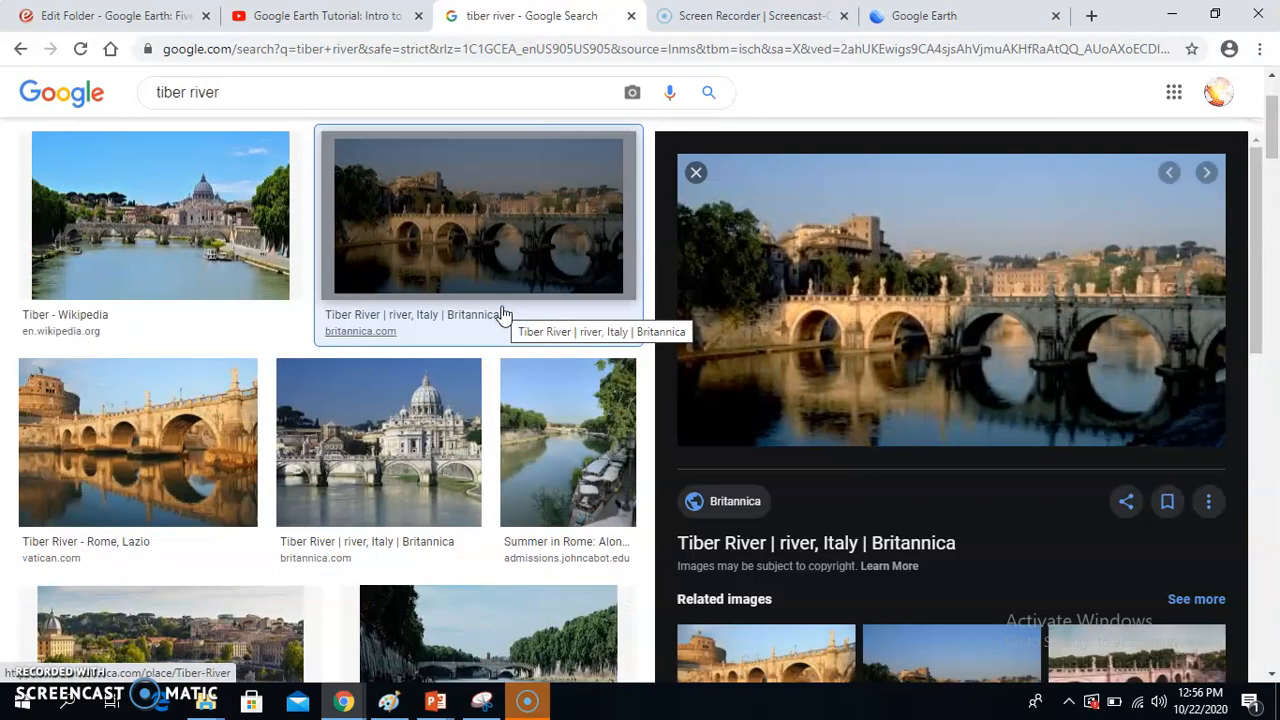
Step: Open the Britannica Tiber River article and copy the image address of its Sant'Angelo Bridge photo
click(726, 500)
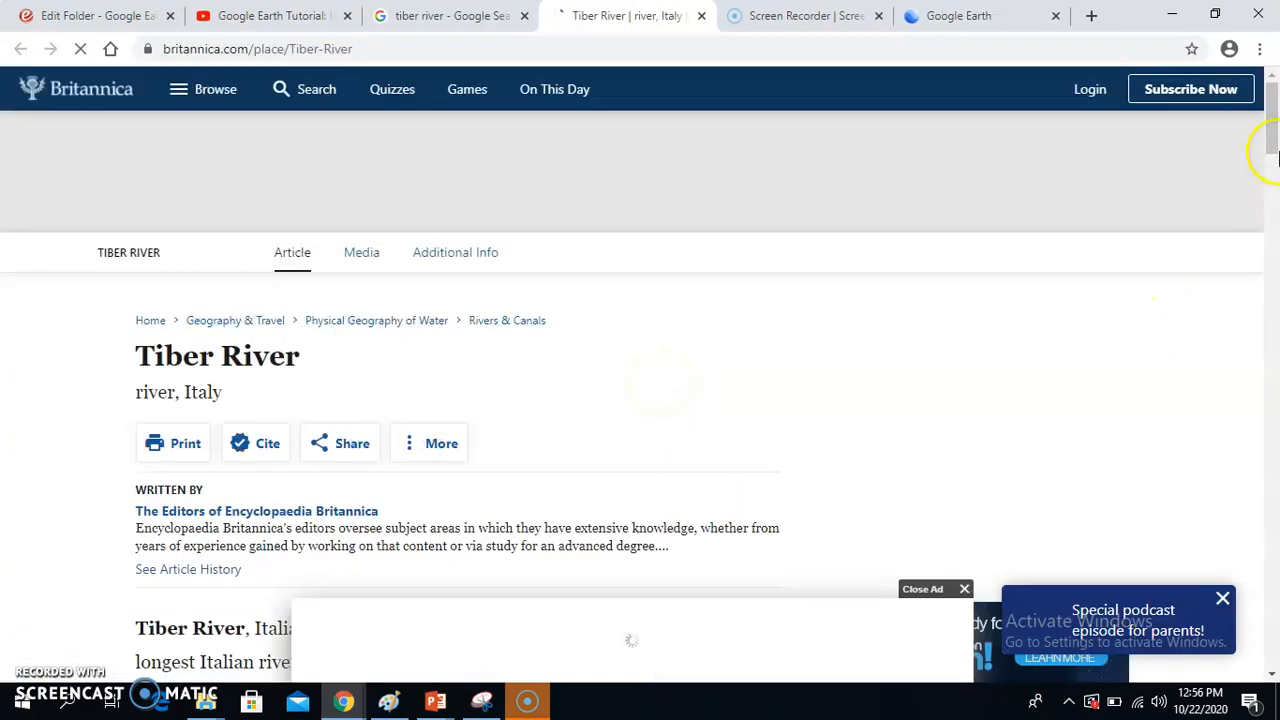
drag(1275, 155, 1273, 222)
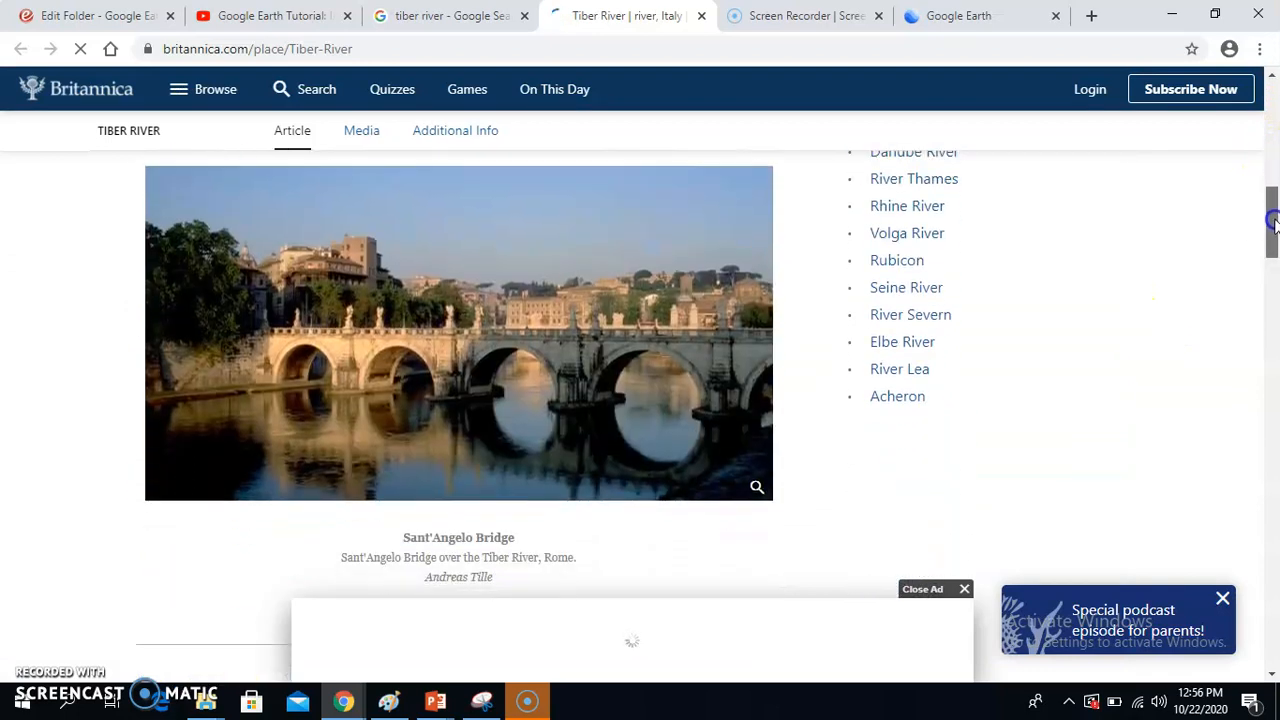
right_click(403, 325)
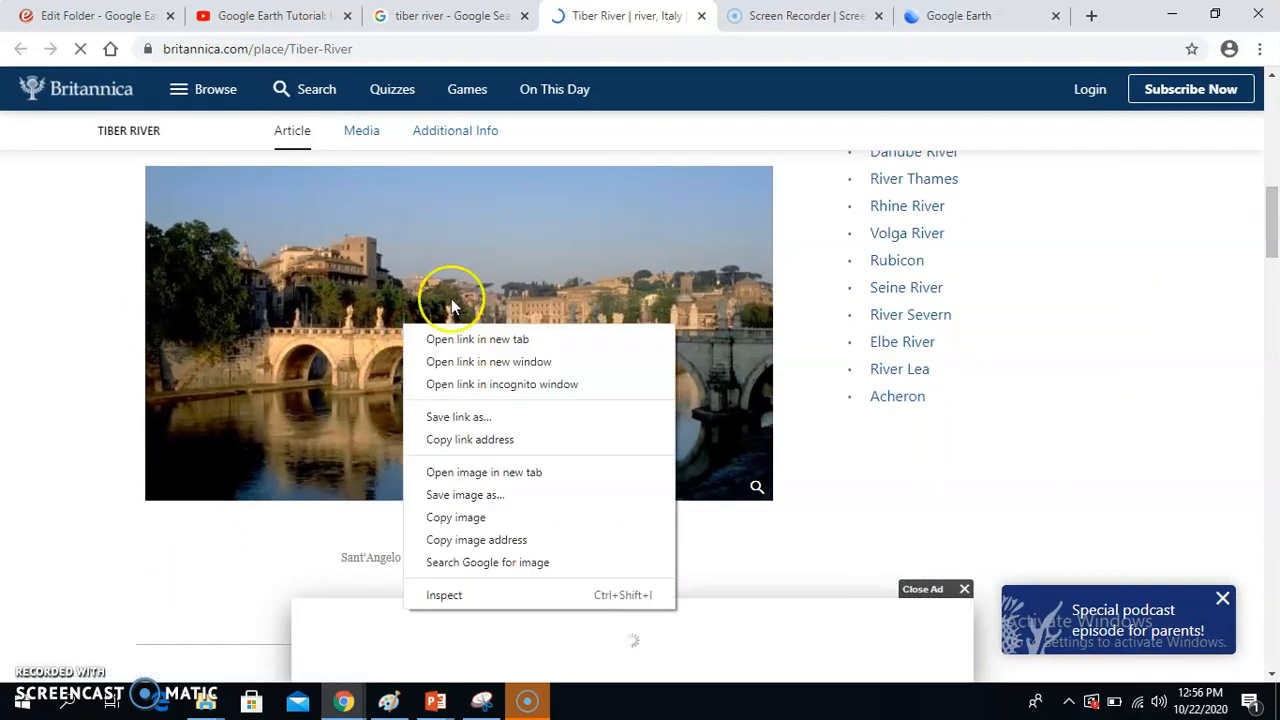
click(470, 540)
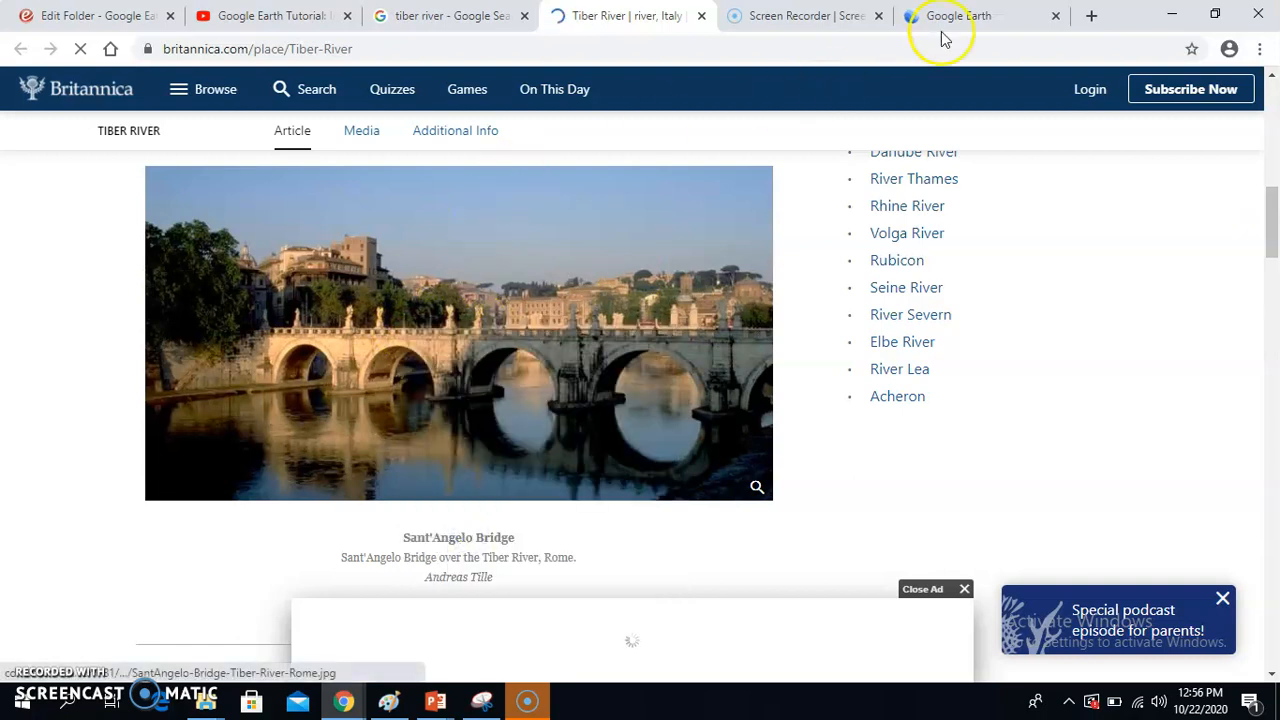
Step: Return to Google Earth and add the Sant'Angelo Bridge photo to the Colosseum feature using the copied image URL
click(966, 15)
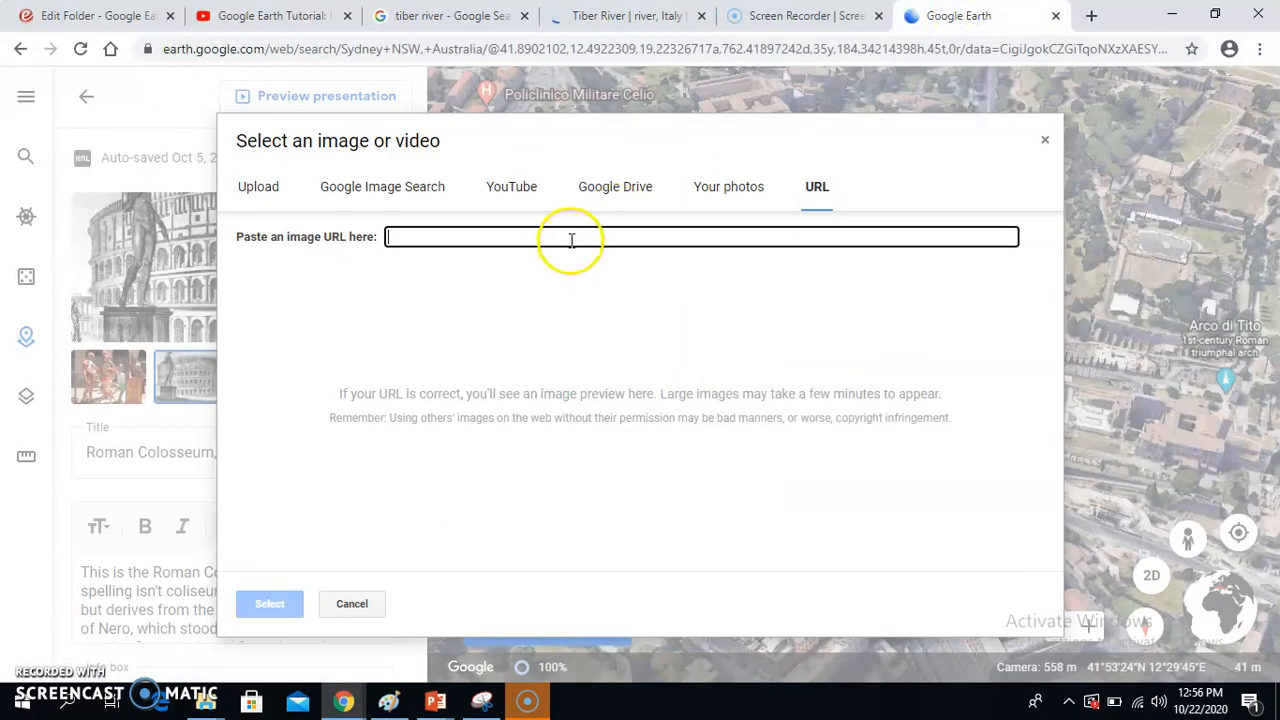
key(ctrl+v)
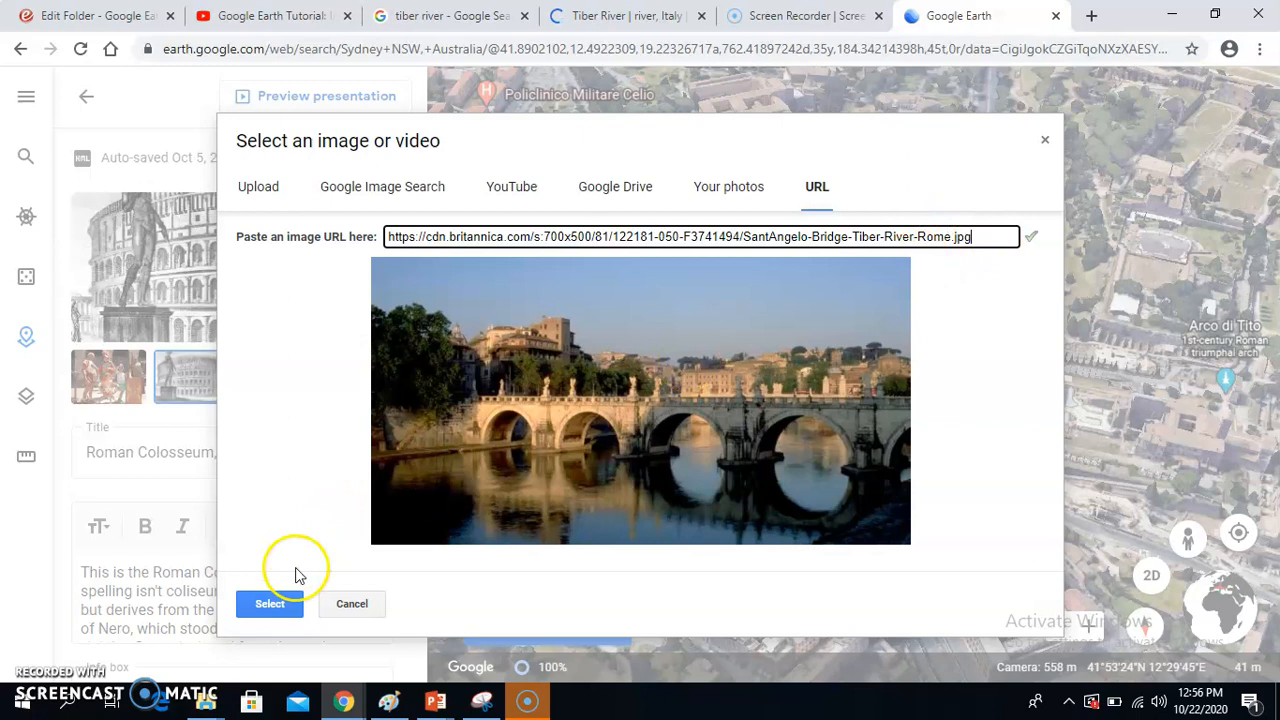
click(268, 608)
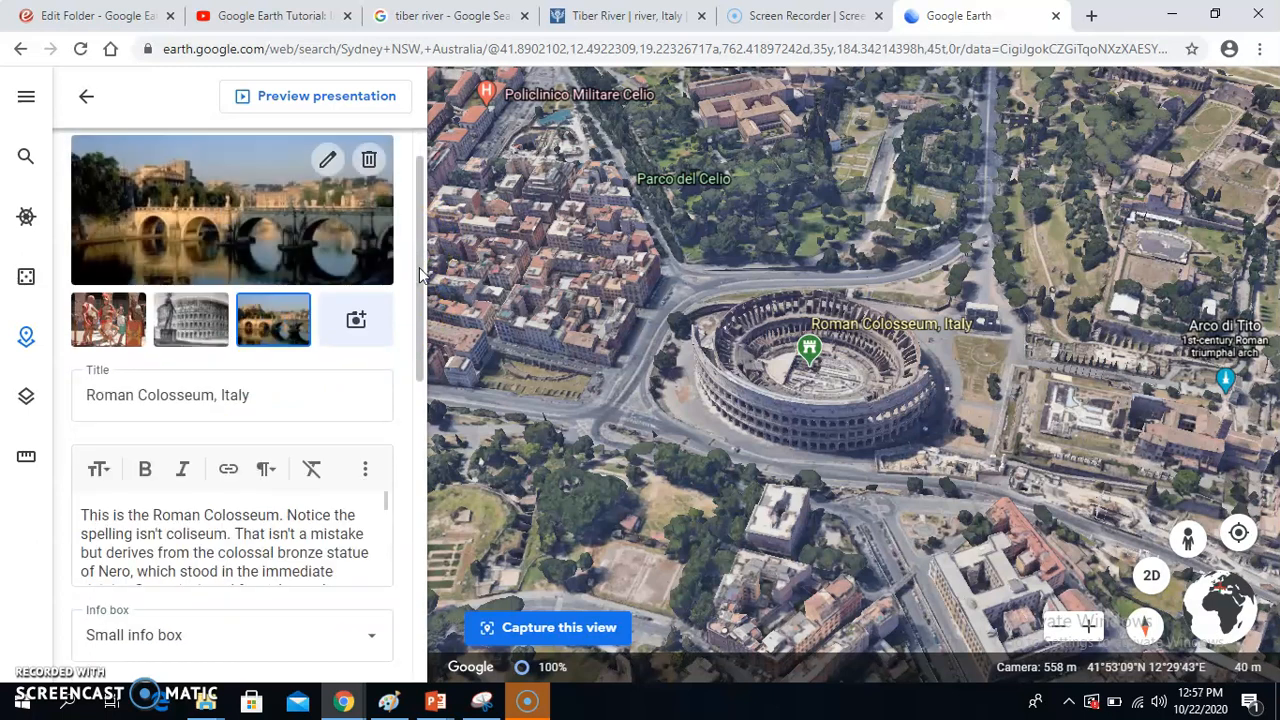
Step: Examine the Colosseum feature's description, info box, castle placemark icon and manual view settings, and return to the project overview
scroll(420, 289, down, 1)
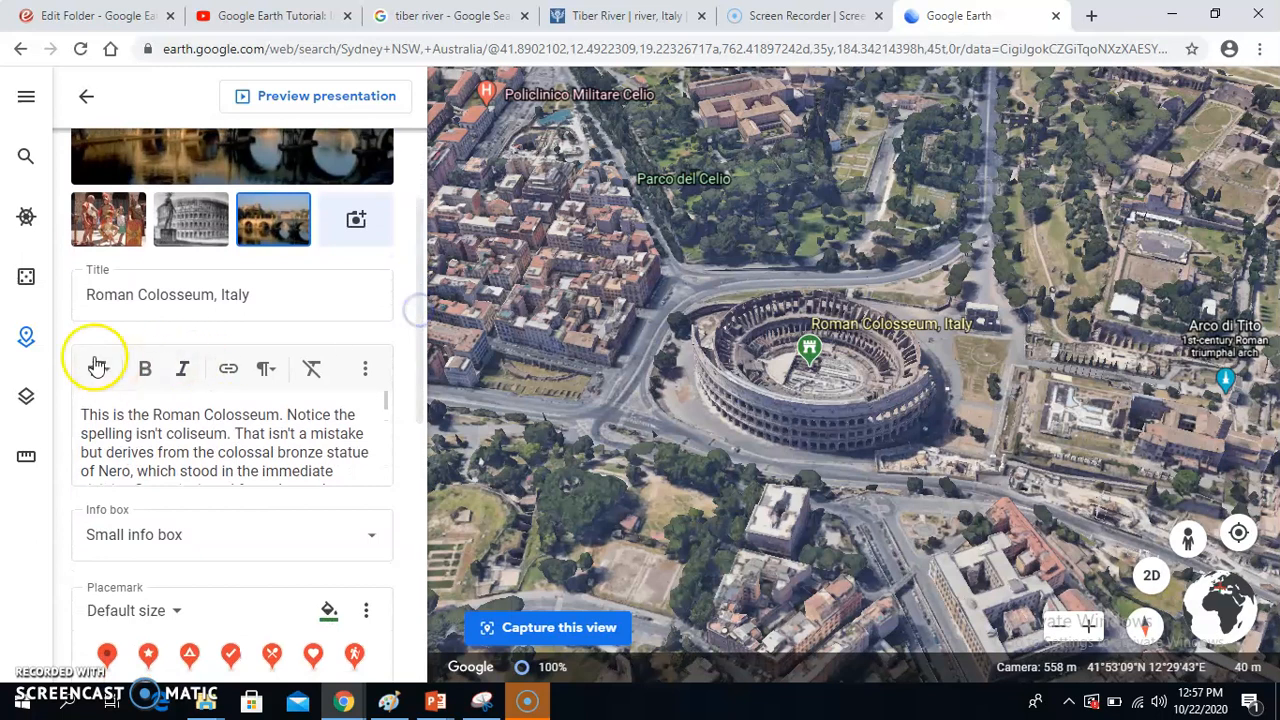
drag(387, 401, 420, 429)
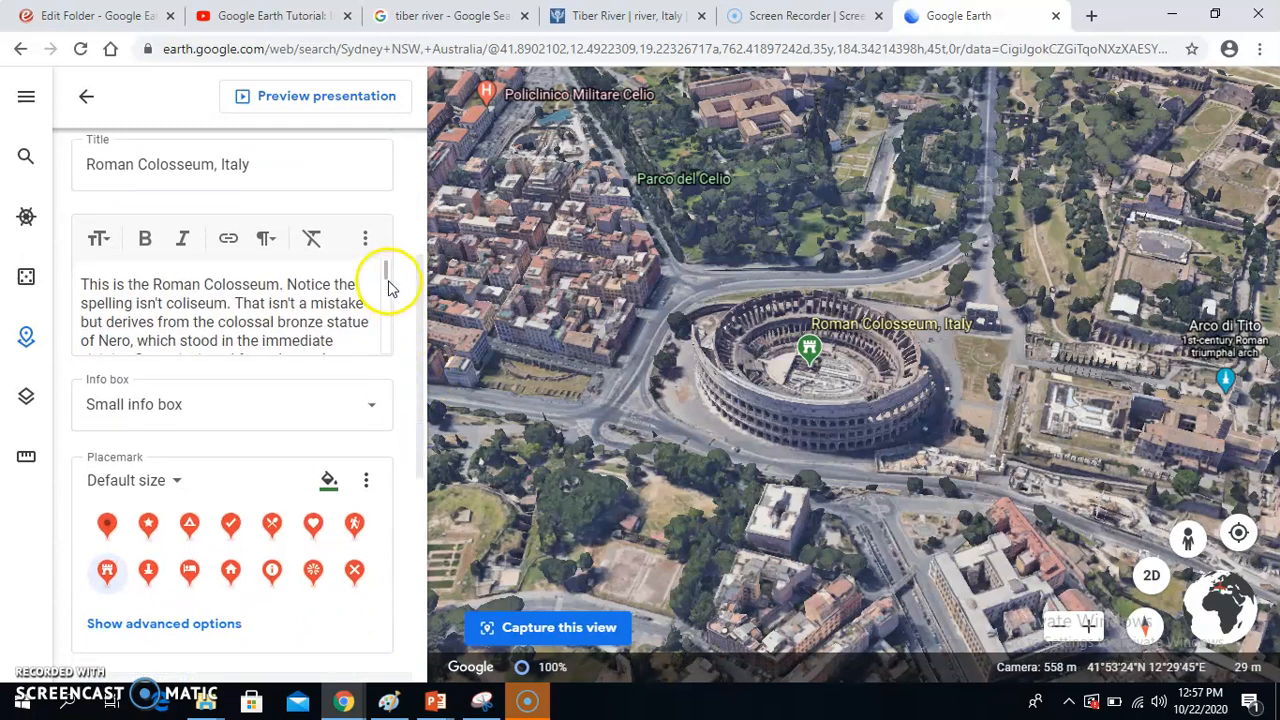
mouse_move(390, 279)
mouse_down()
mouse_move(380, 349)
mouse_move(382, 278)
mouse_up()
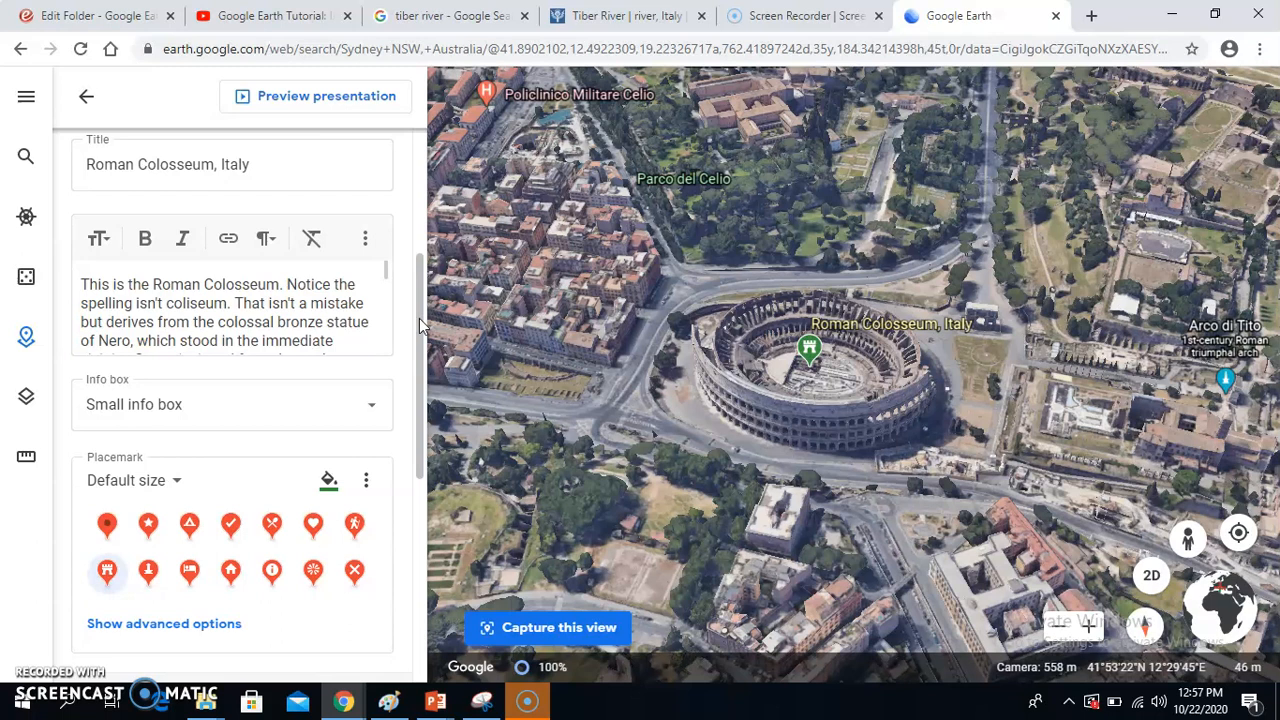
drag(419, 318, 403, 428)
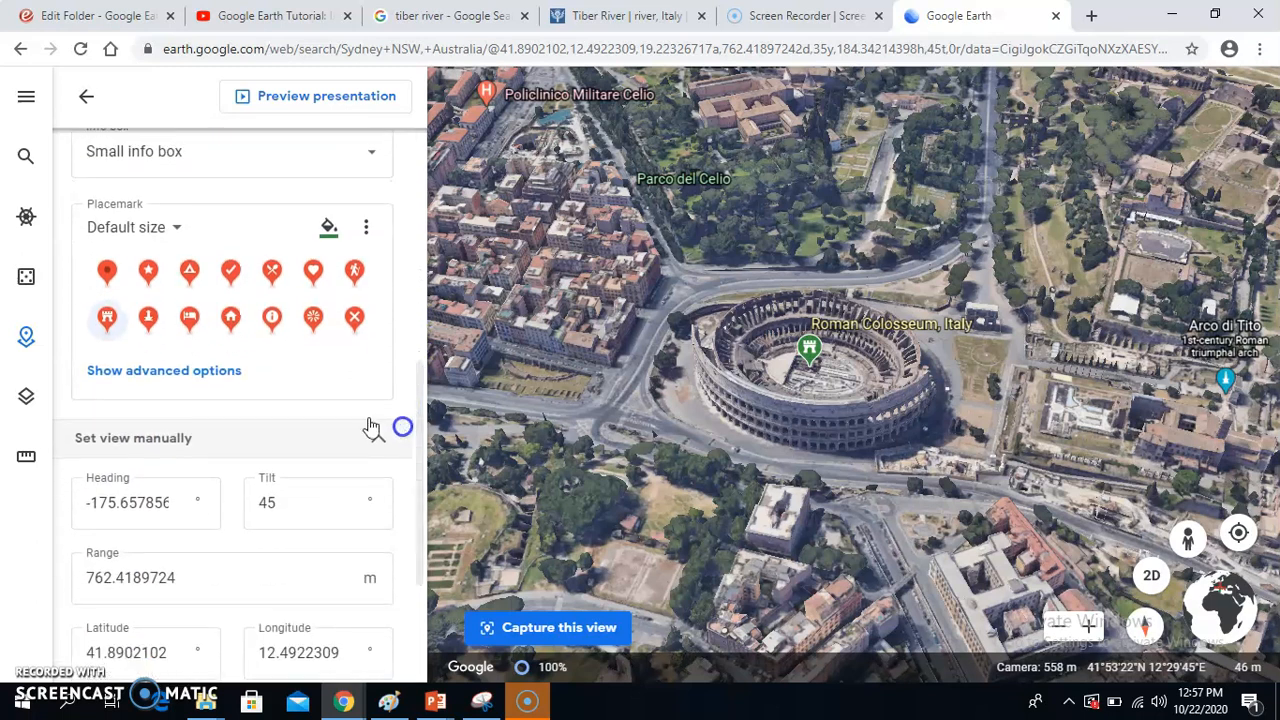
click(108, 320)
drag(419, 398, 411, 140)
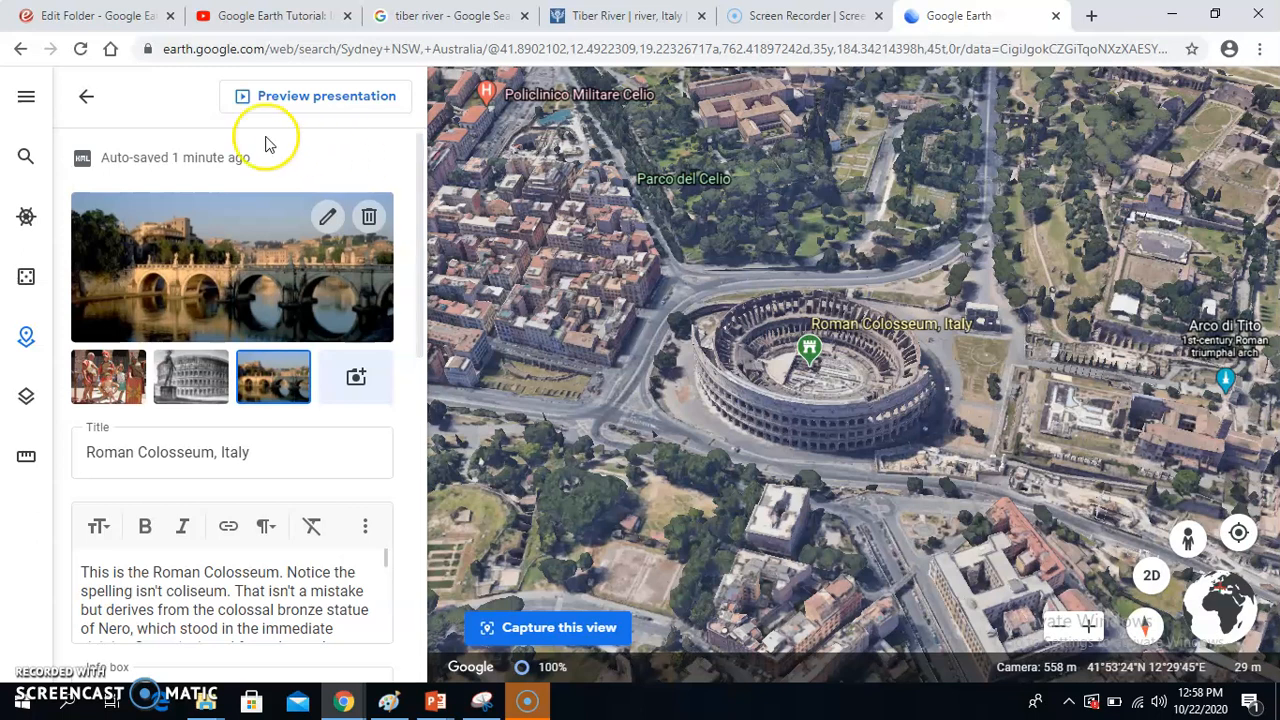
click(87, 108)
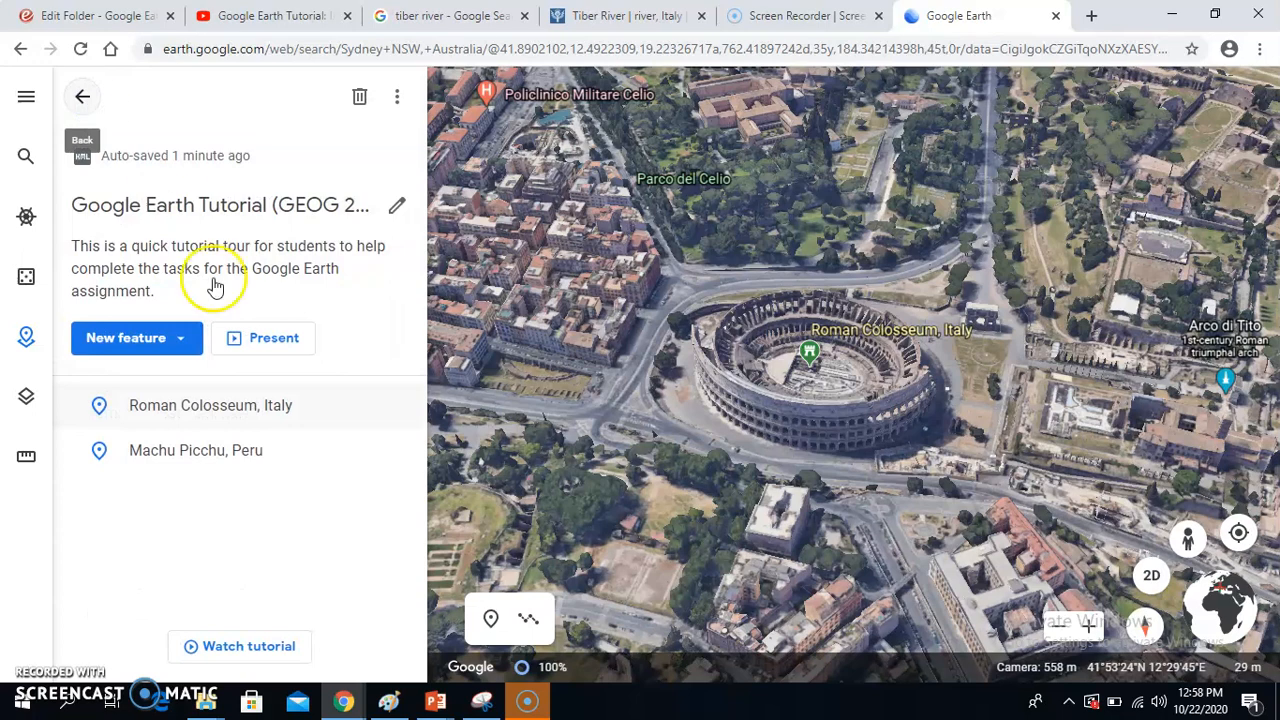
Step: Examine the Machu Picchu, Peru info box and its feature settings, and return to the project overview
click(183, 455)
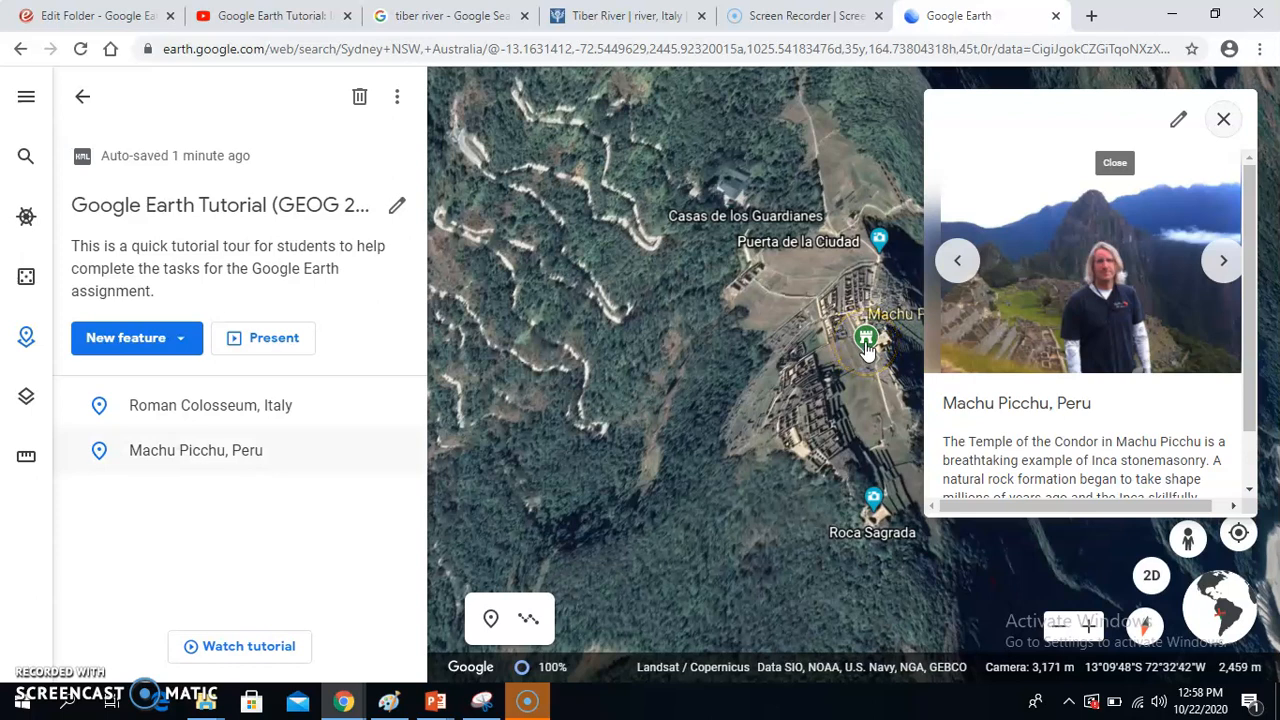
drag(1246, 337, 1240, 263)
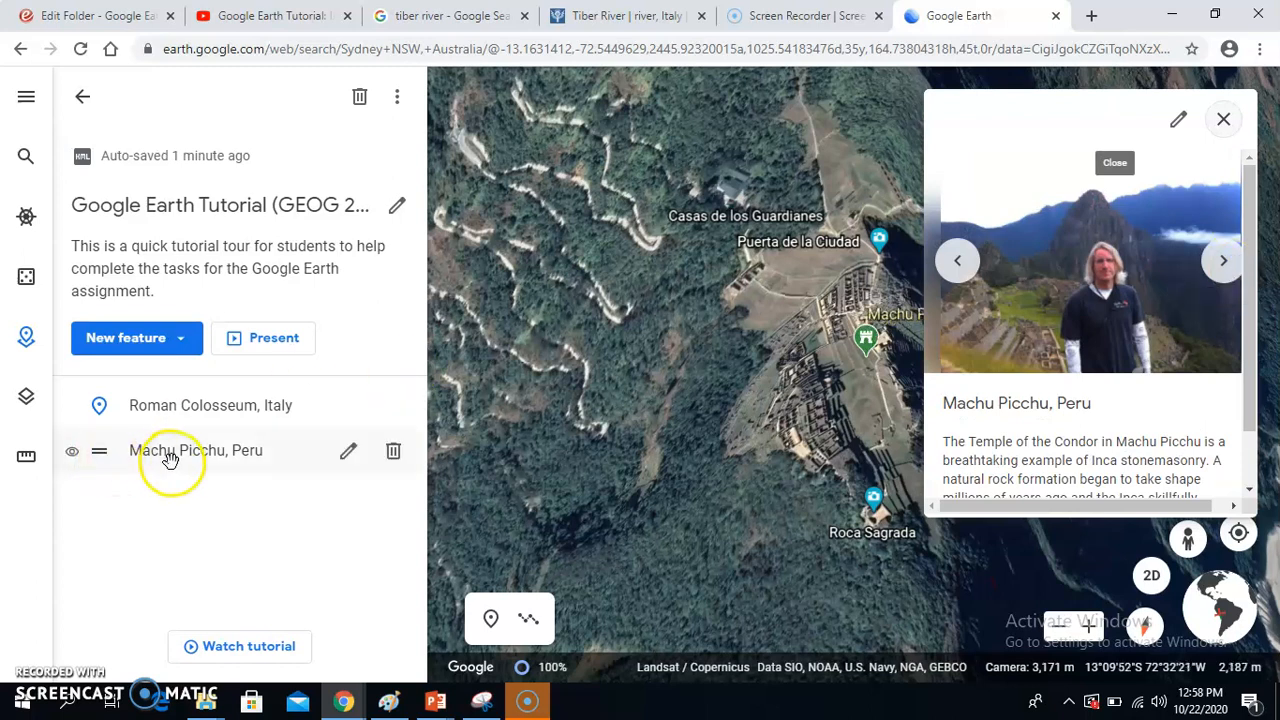
click(349, 454)
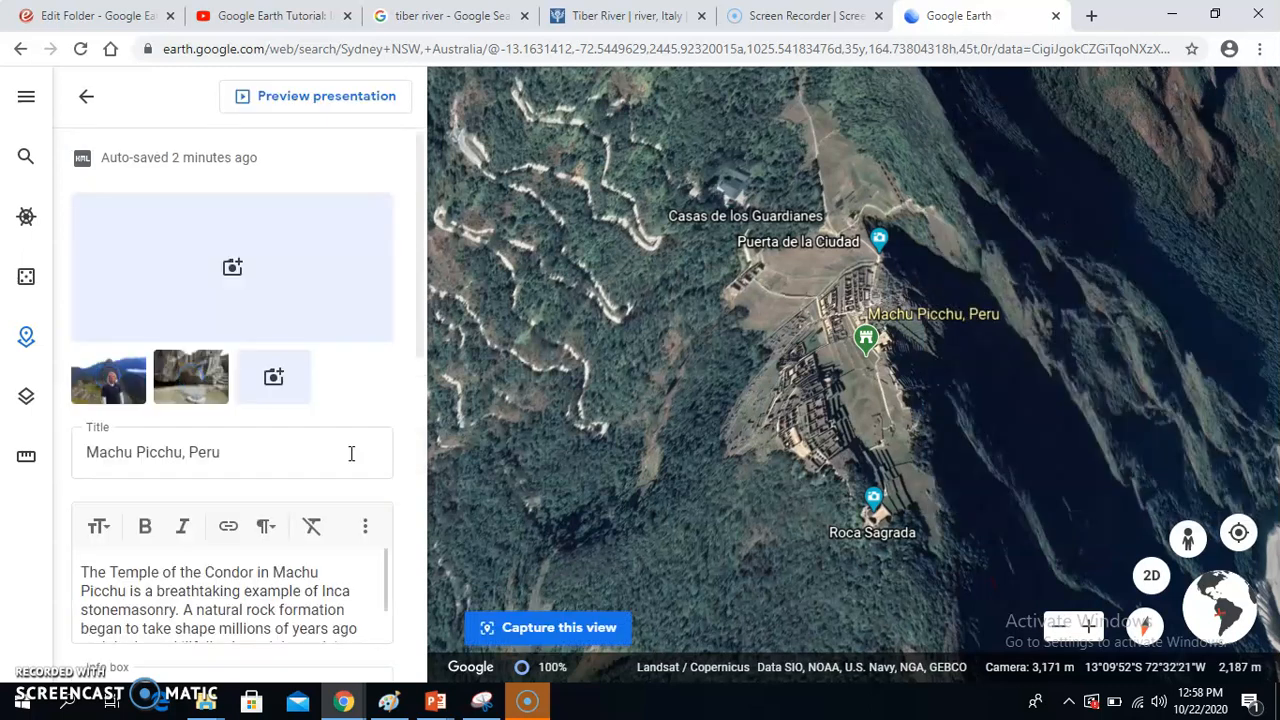
drag(423, 266, 380, 330)
click(385, 348)
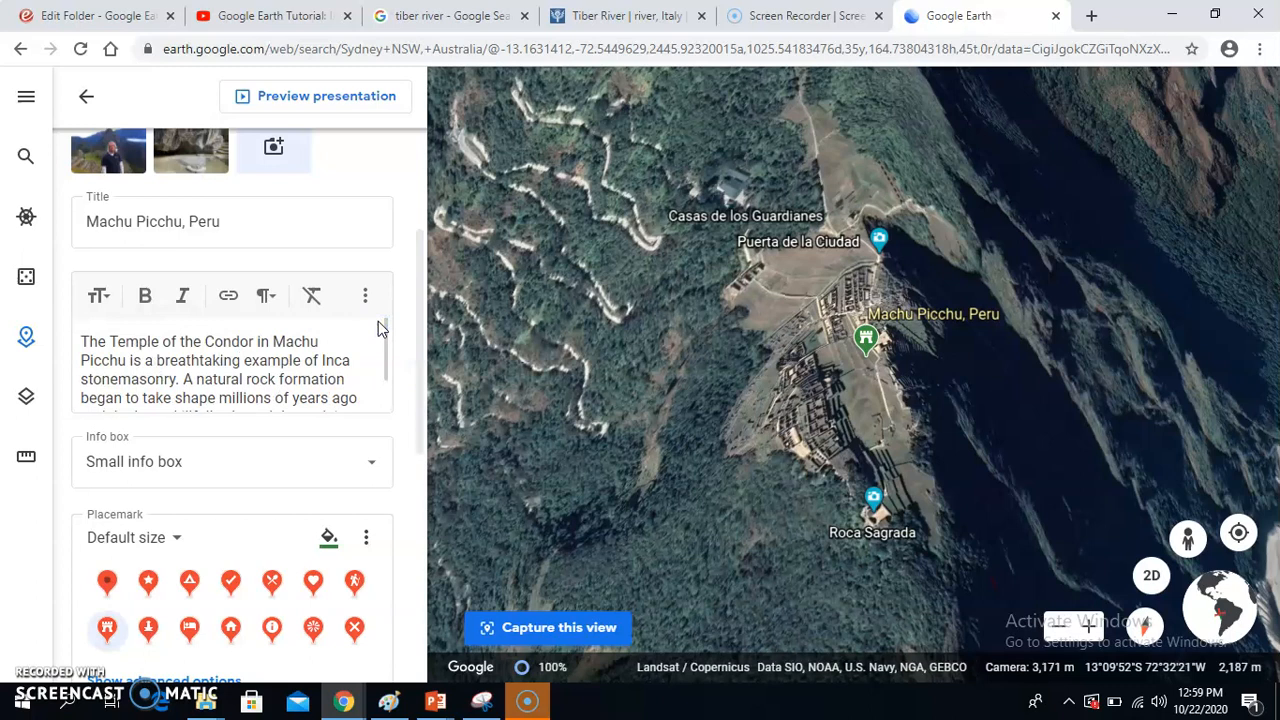
drag(422, 280, 413, 172)
click(86, 97)
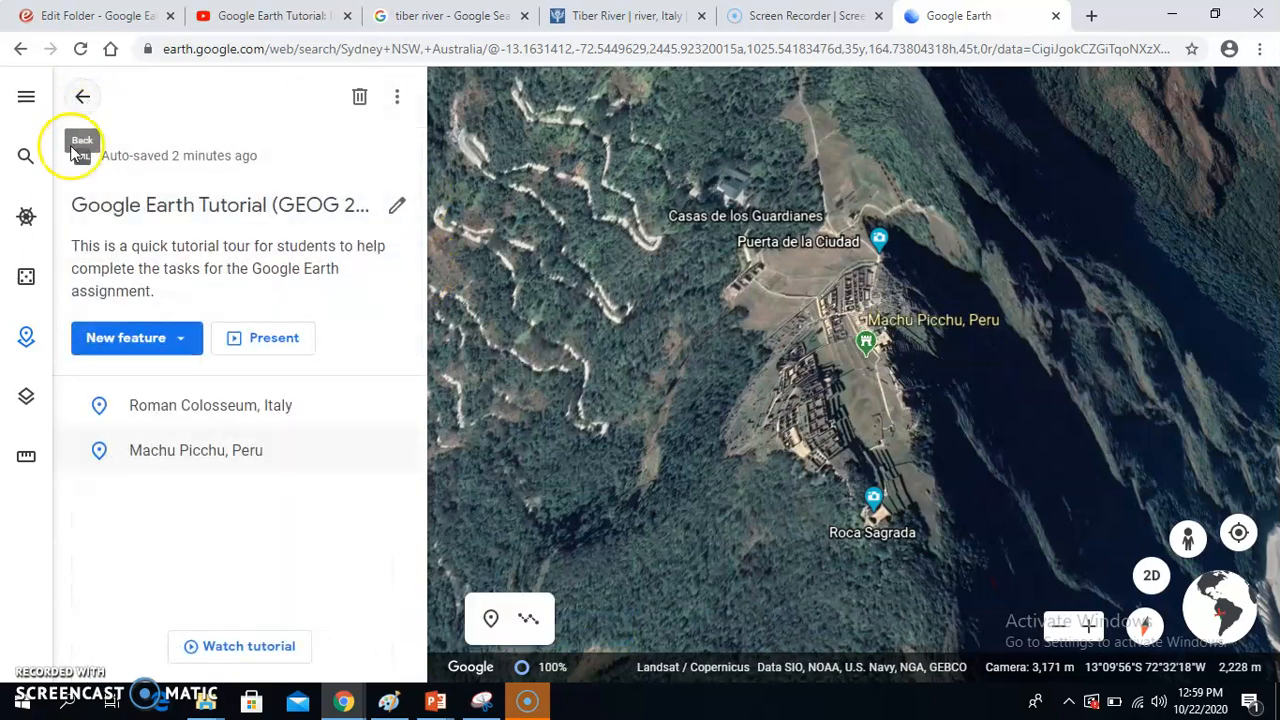
Step: Search for "great wall china" and fly to the Great Wall of China, Huairou District result
click(28, 160)
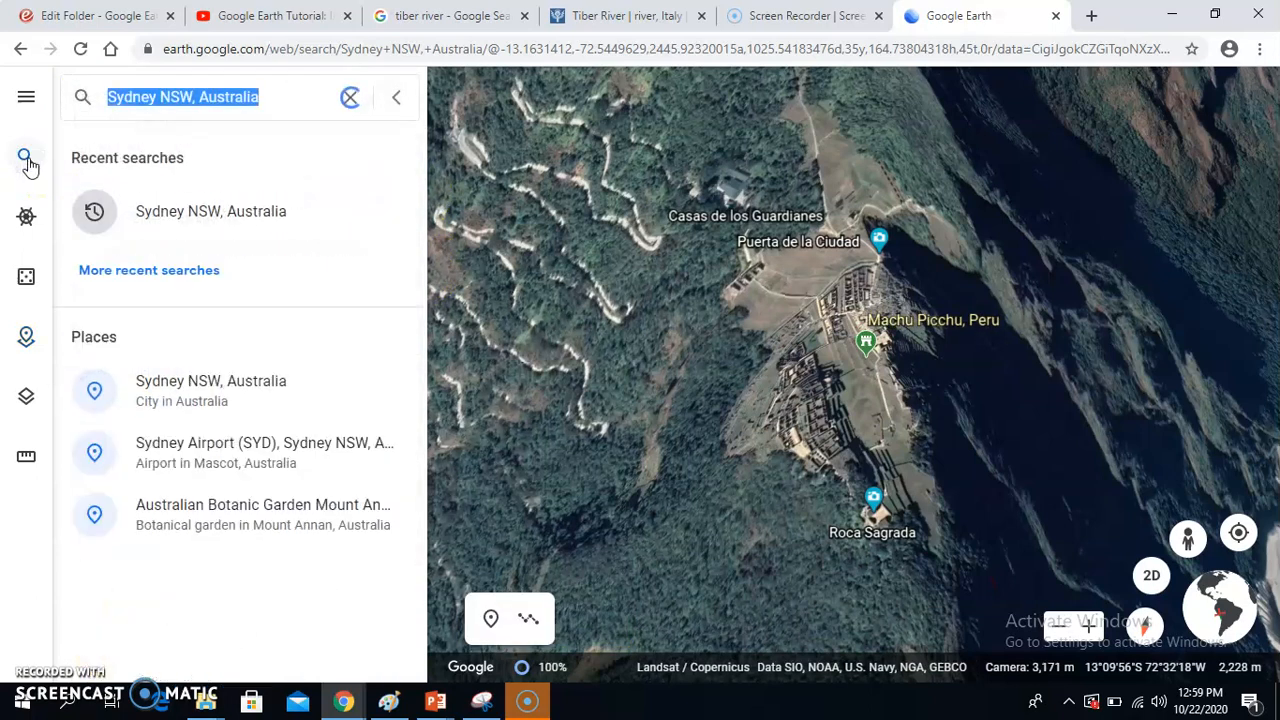
text(g)
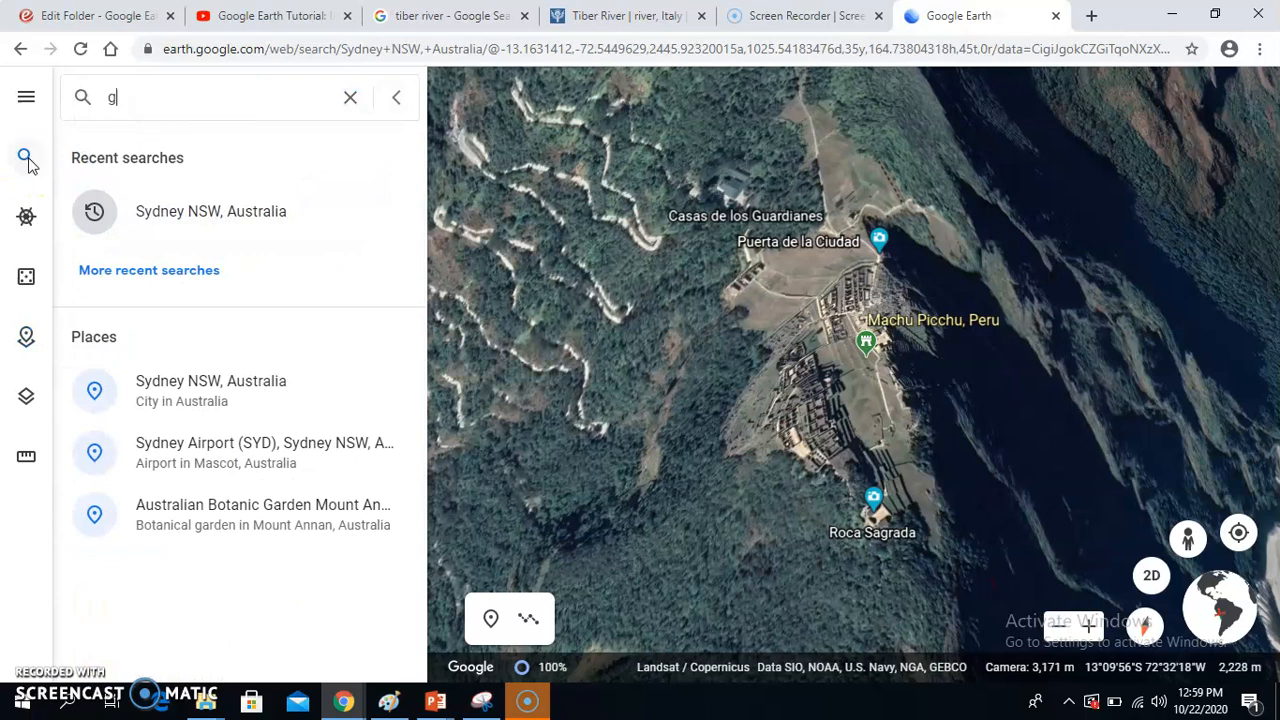
text(reat )
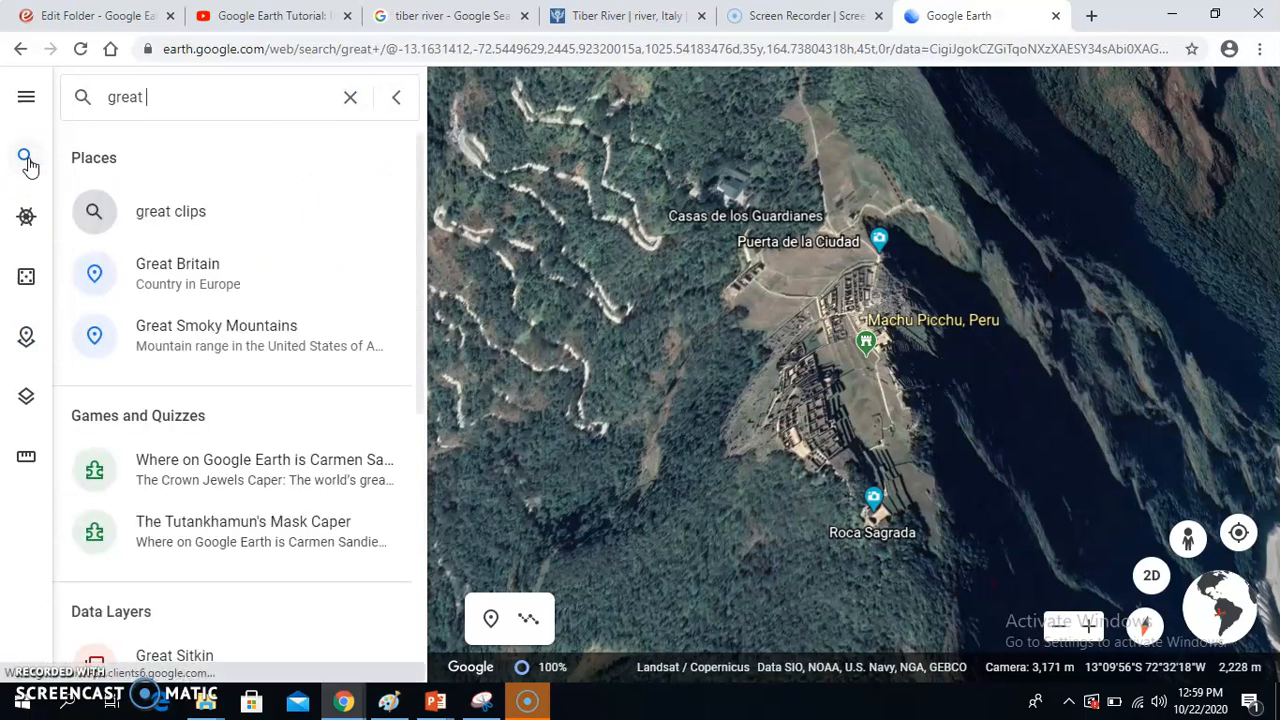
text(wall)
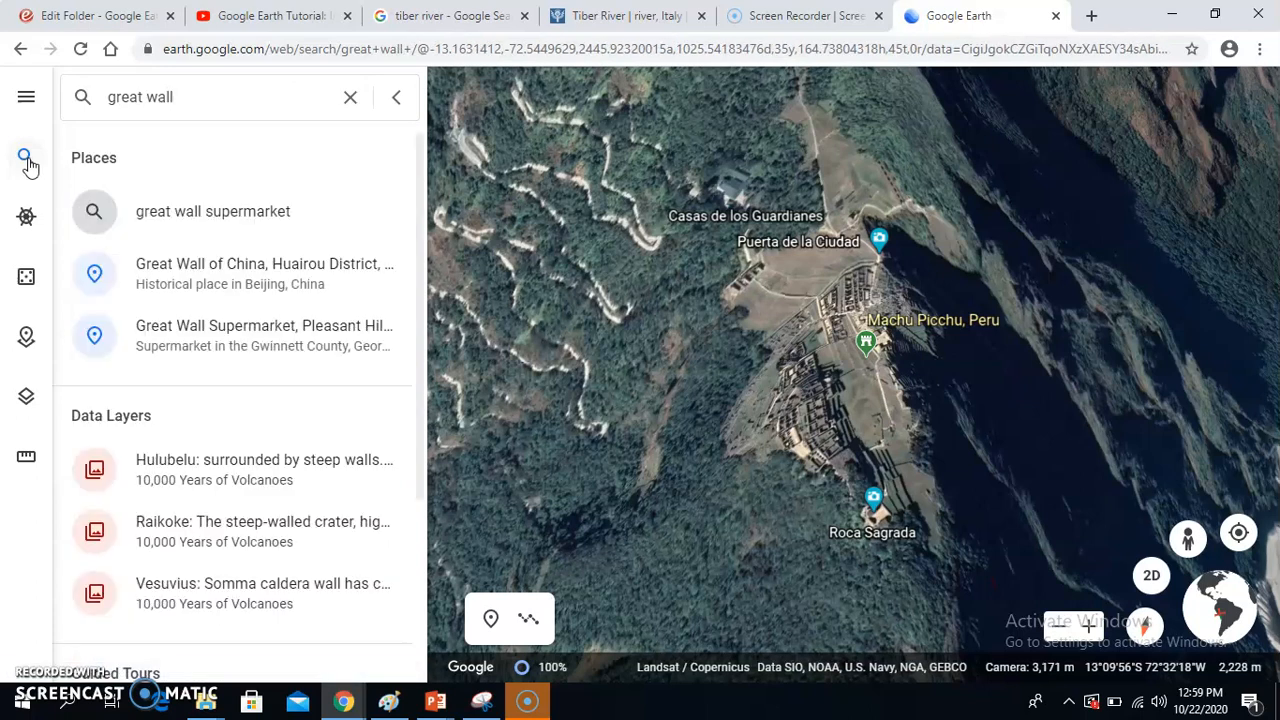
text( china)
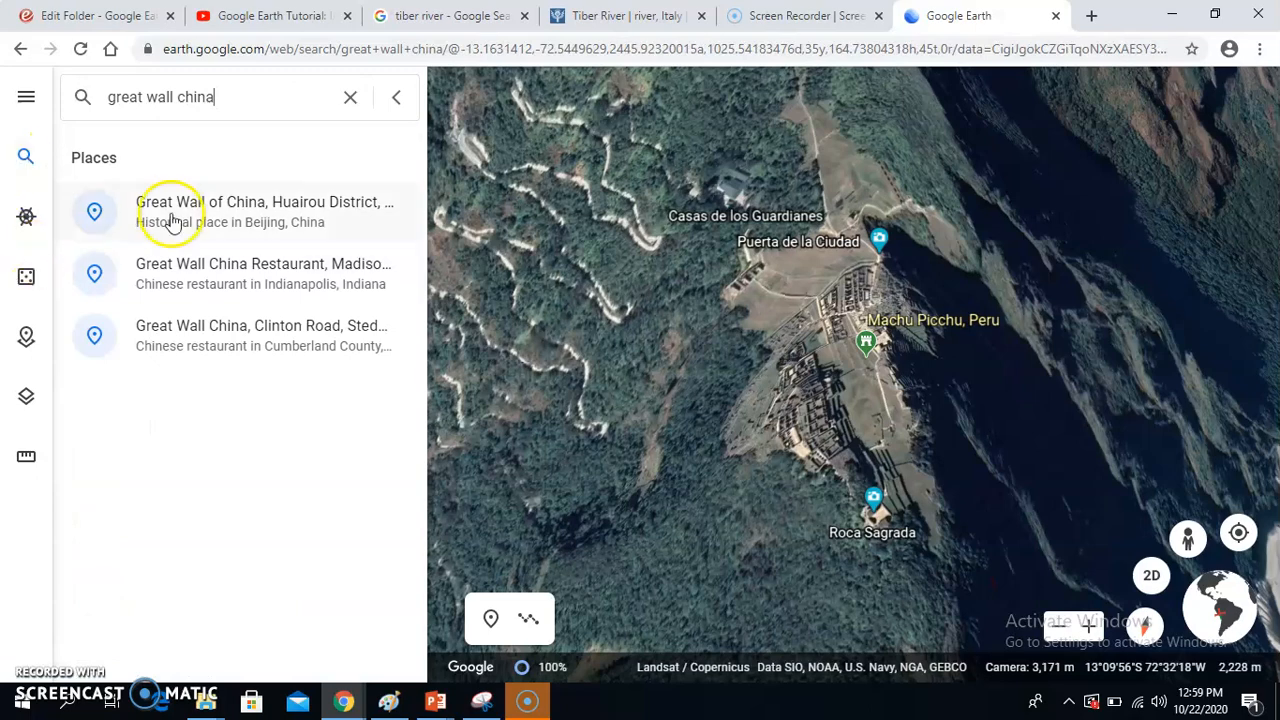
click(219, 207)
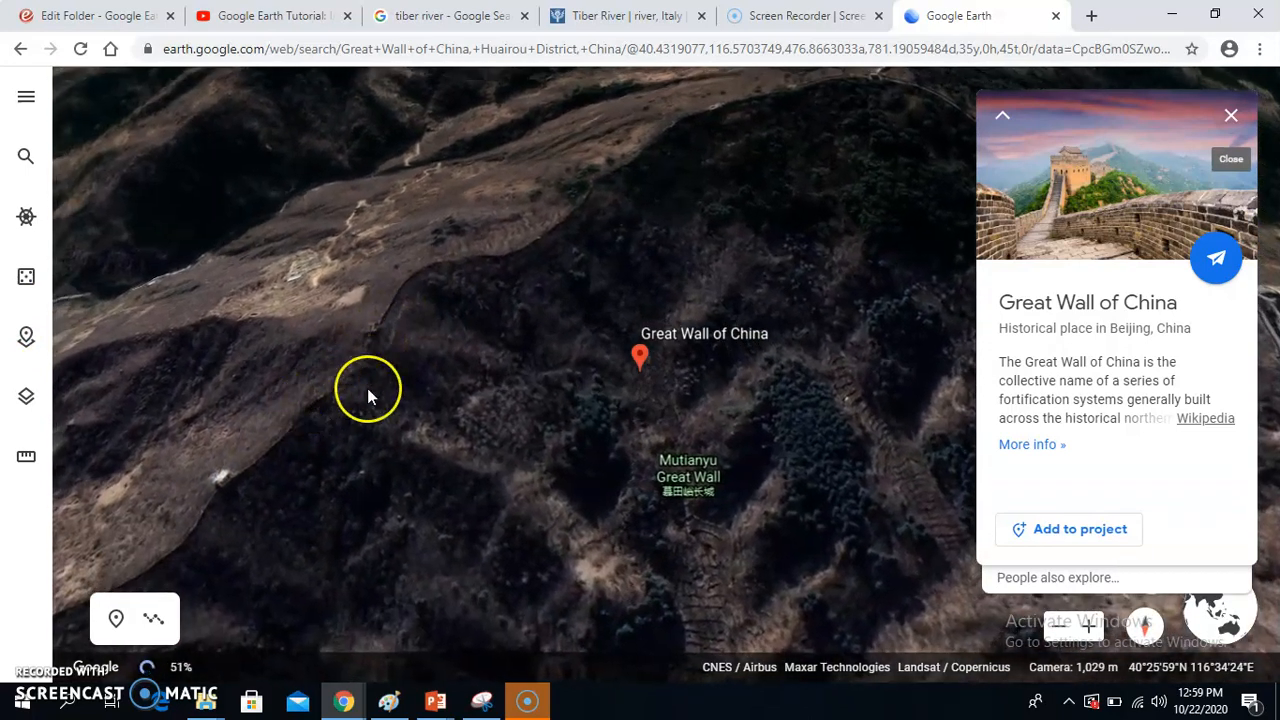
Step: Place a placemark on the ridge tower along the wall, title it "Great Wall, China" and save it to the Google Earth Tutorial (GEOG 2020) project
right_click(403, 378)
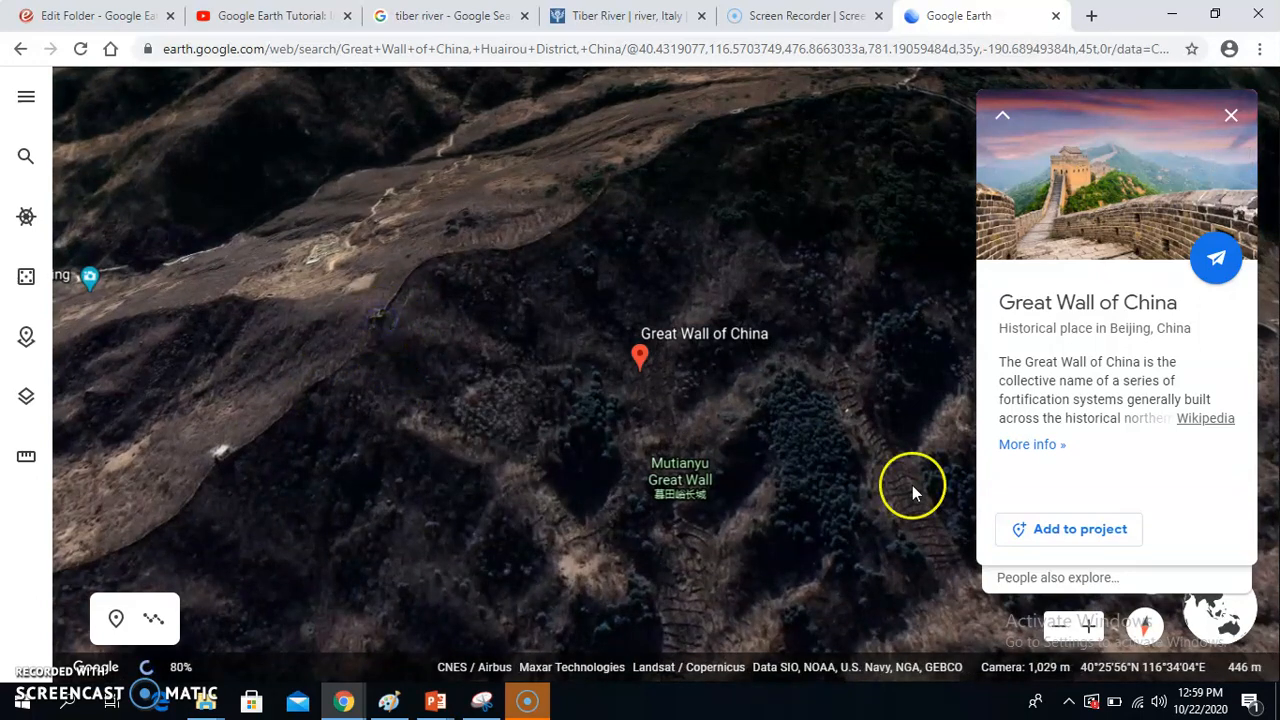
right_click(731, 403)
drag(731, 403, 677, 405)
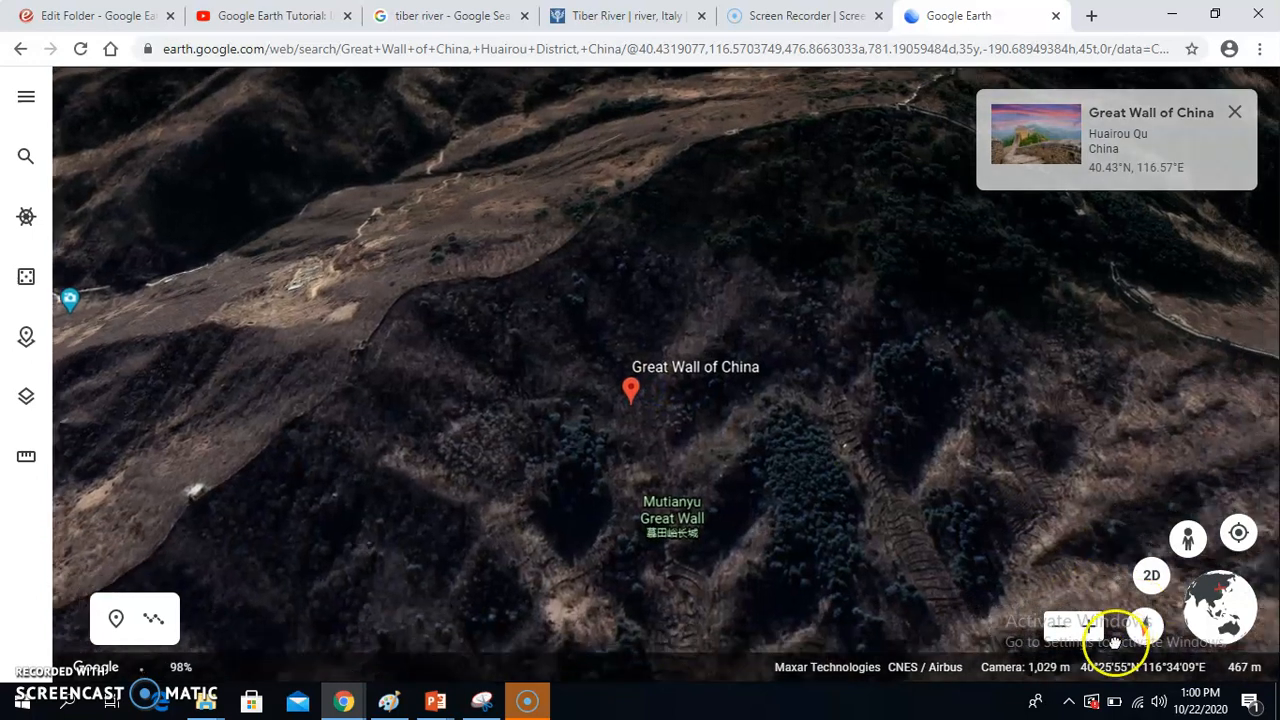
click(1087, 626)
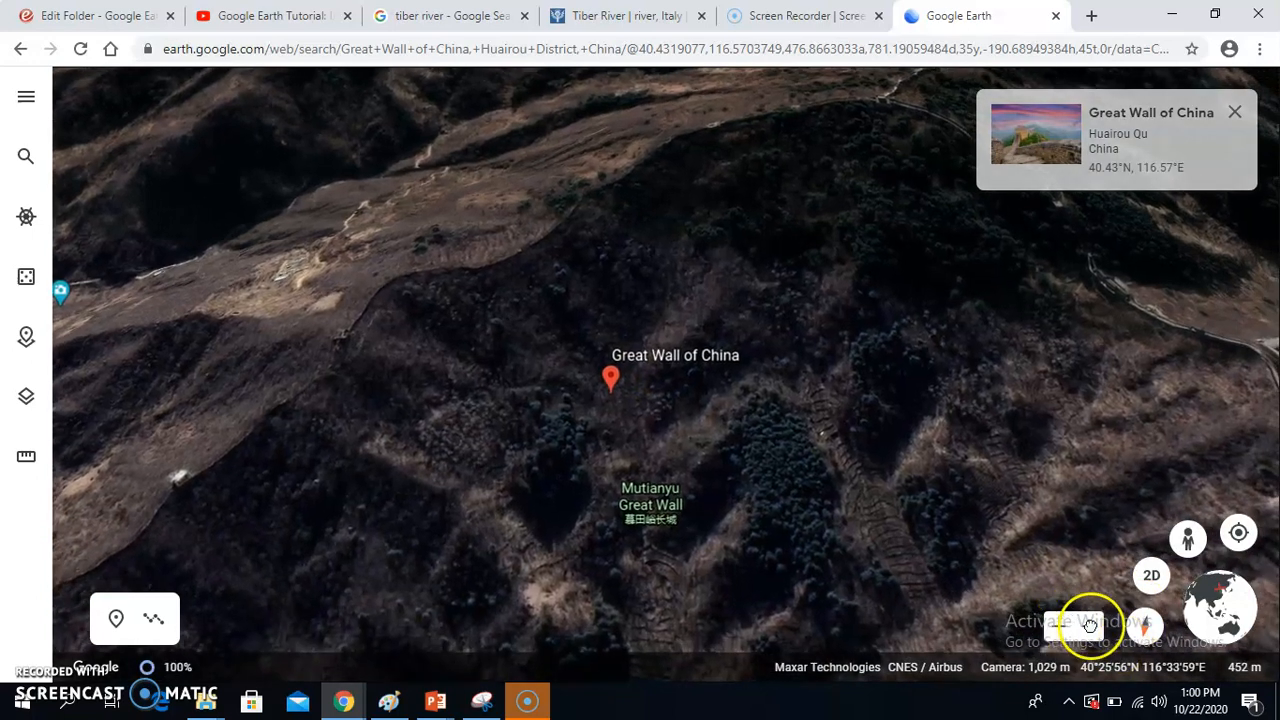
click(1090, 626)
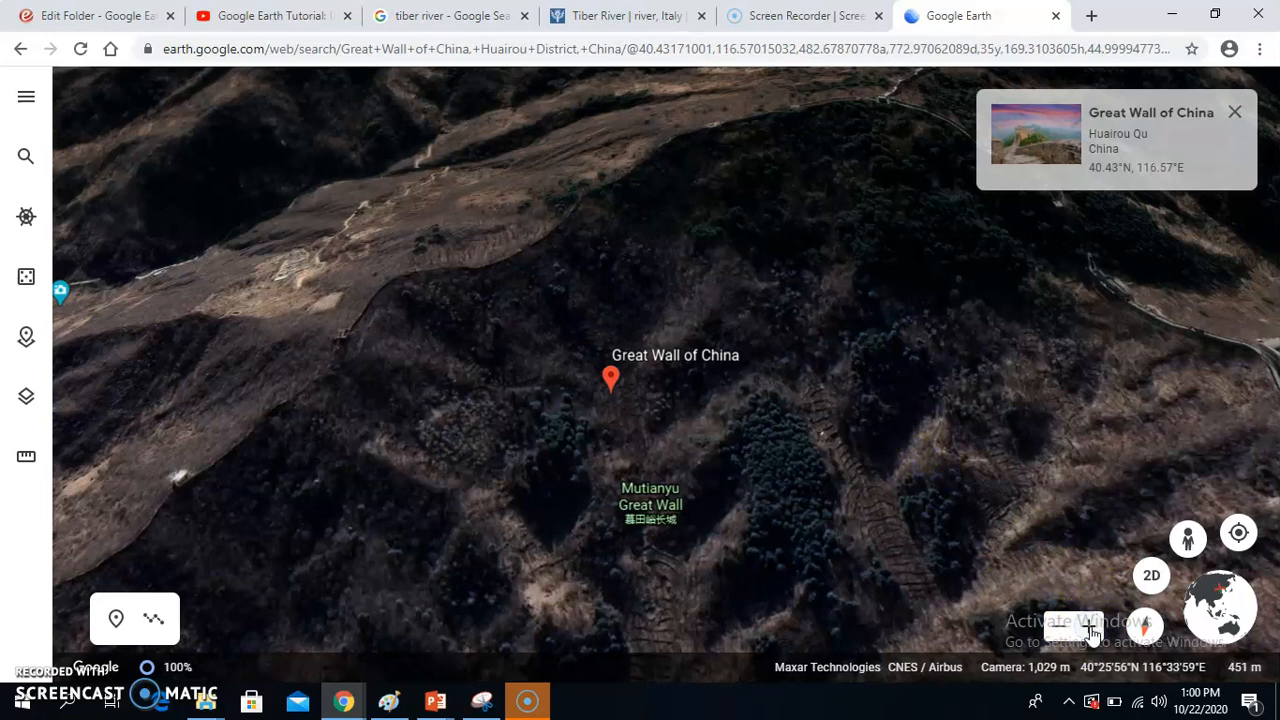
click(1090, 628)
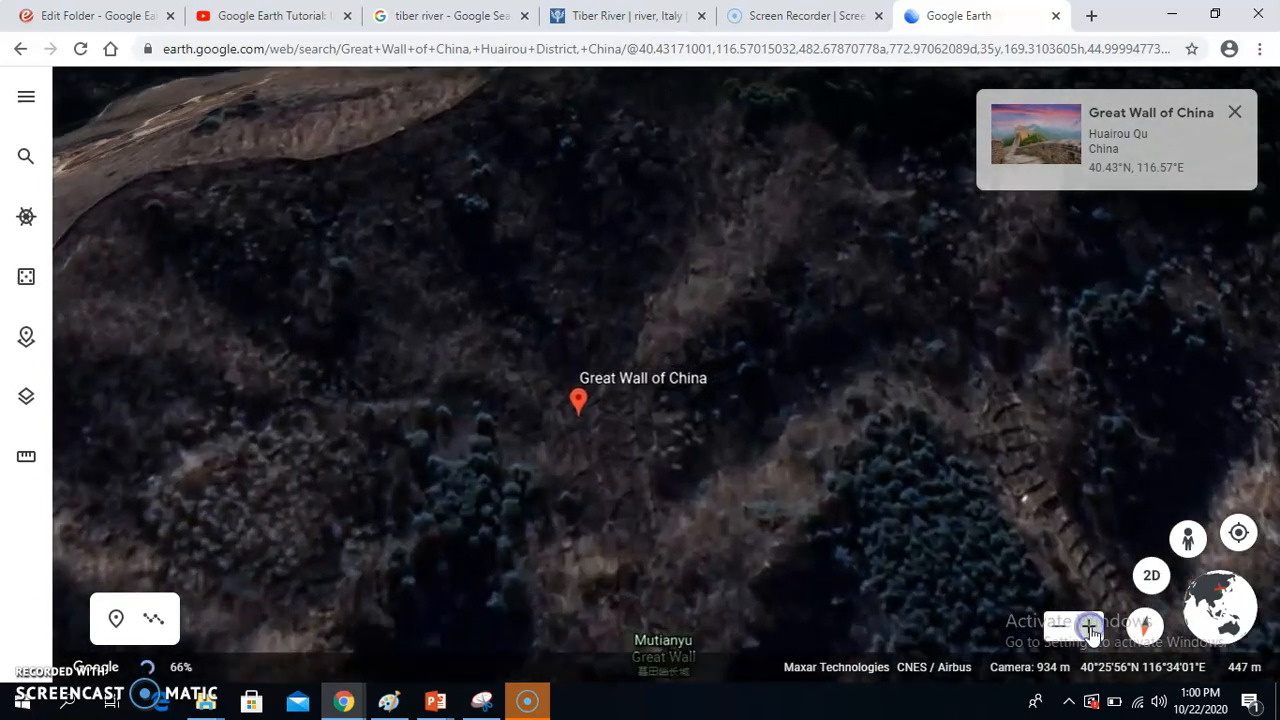
mouse_move(295, 264)
mouse_down()
mouse_move(429, 303)
mouse_move(703, 317)
mouse_up()
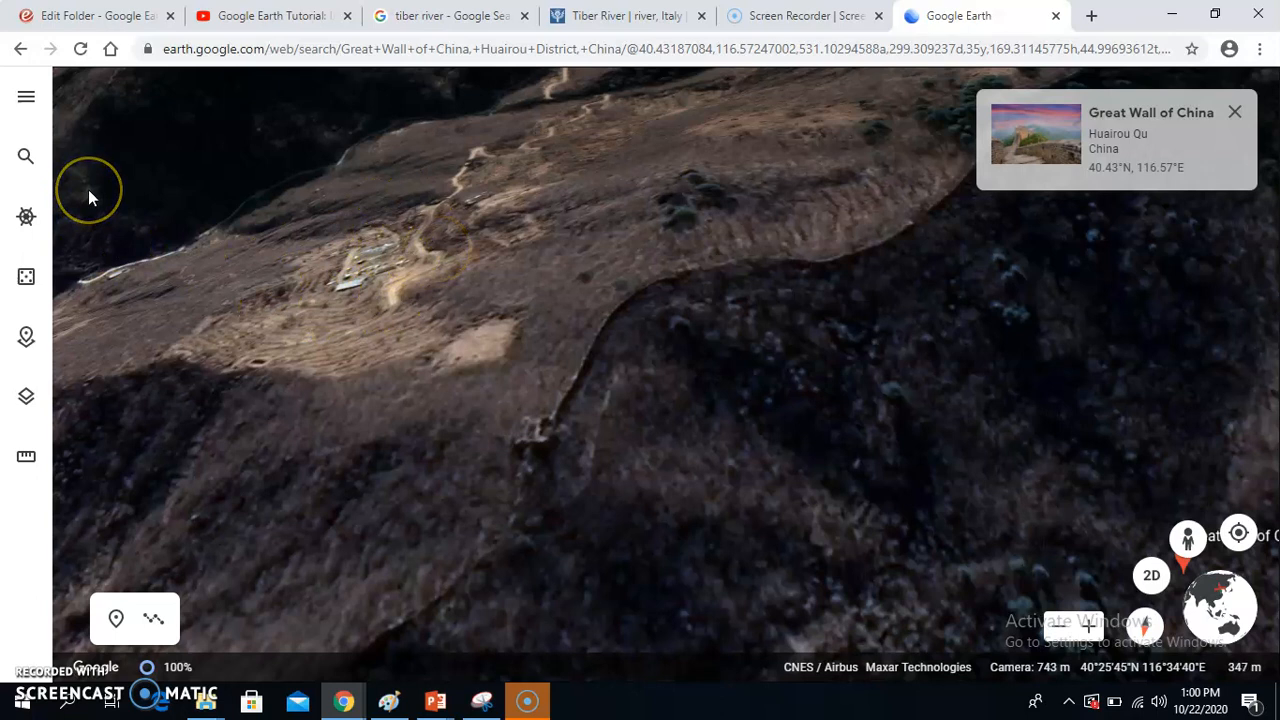
click(116, 618)
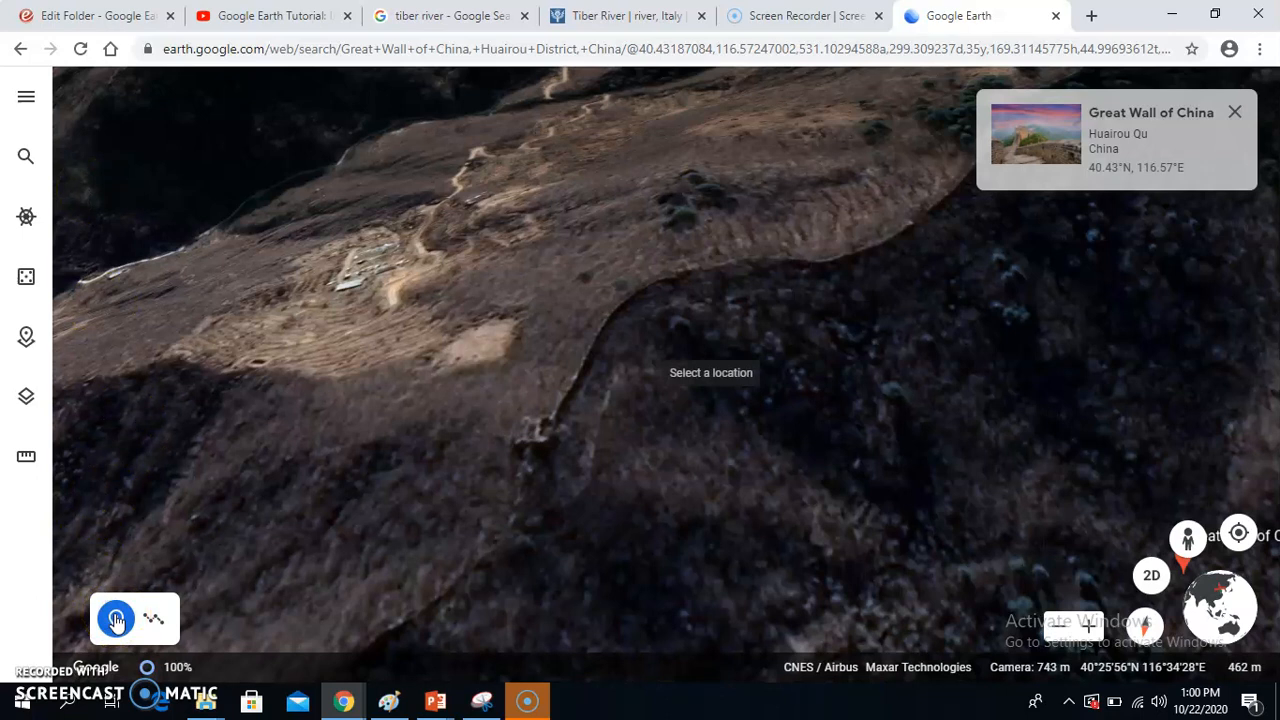
click(536, 435)
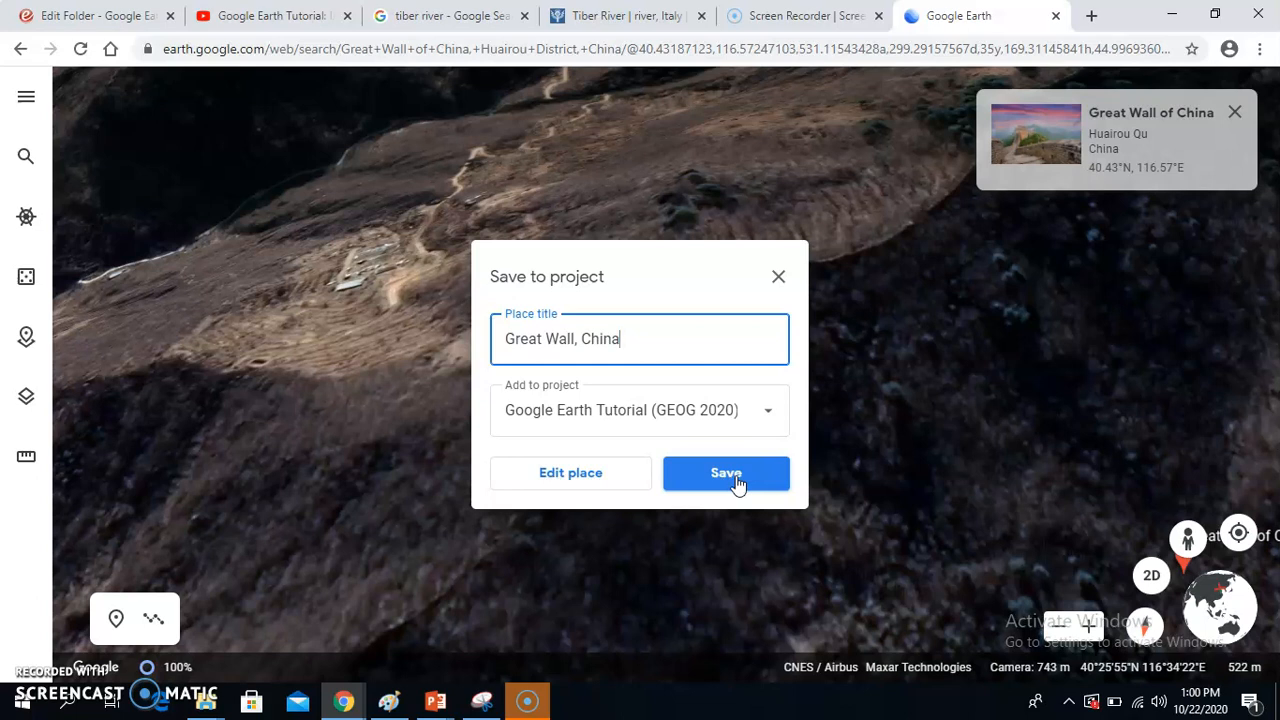
click(707, 480)
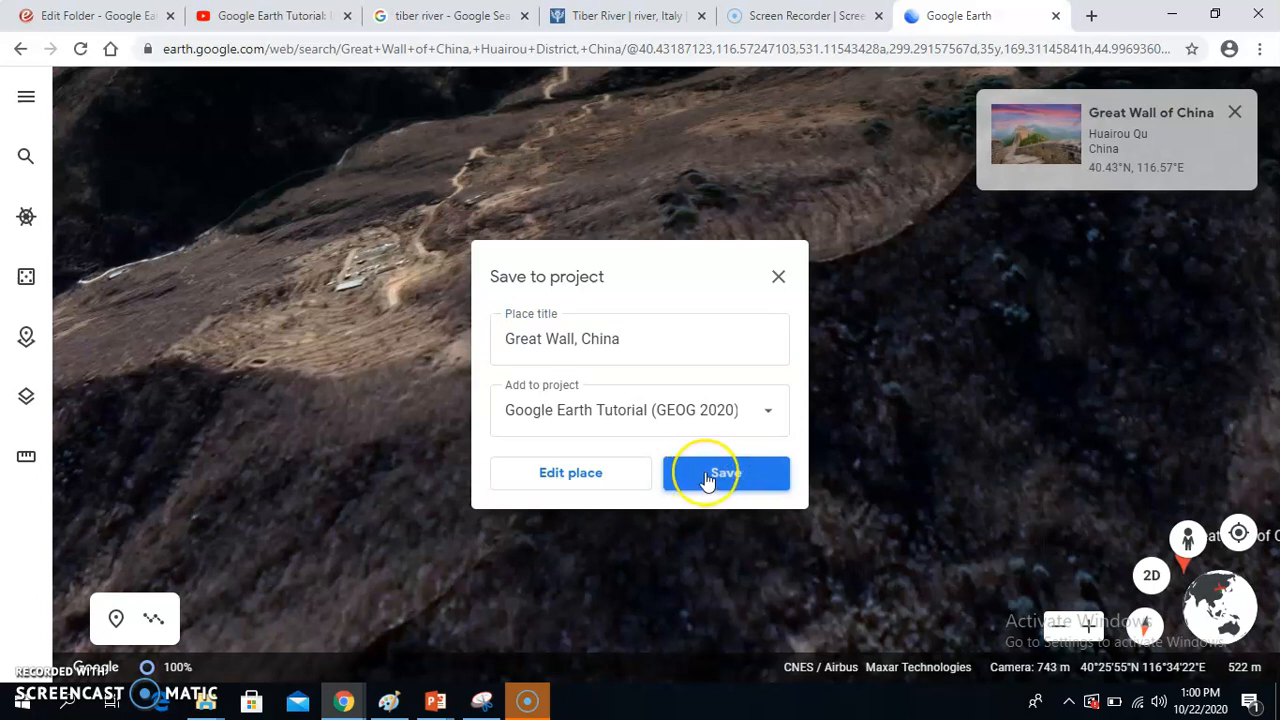
click(722, 487)
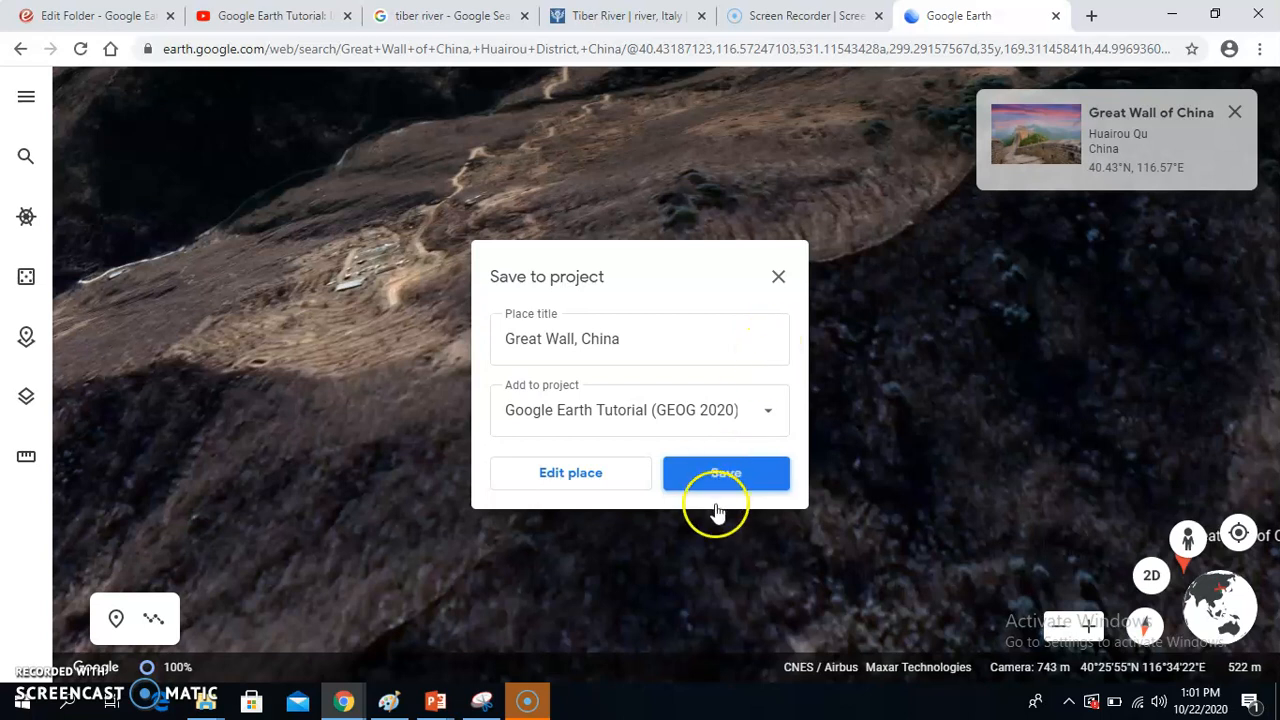
click(781, 279)
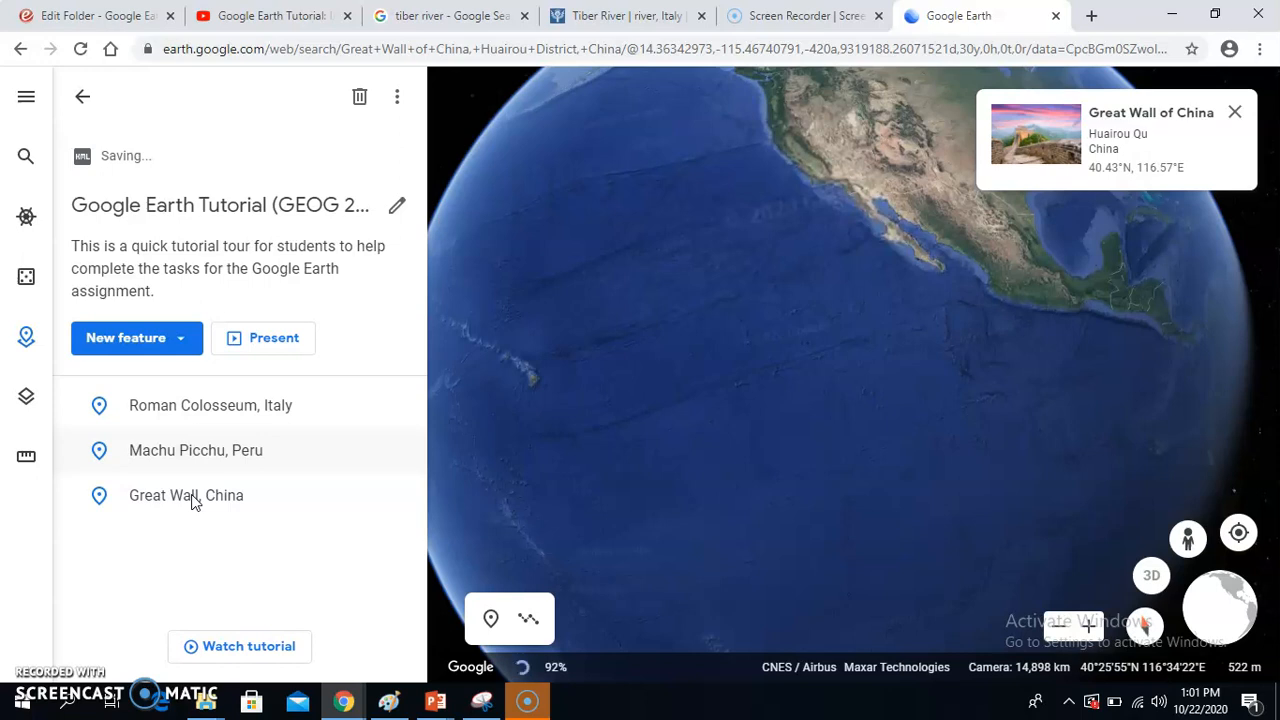
Step: Close the YouTube tutorial, "tiber river" Google search and Britannica Tiber River browser pages
click(347, 17)
click(347, 17)
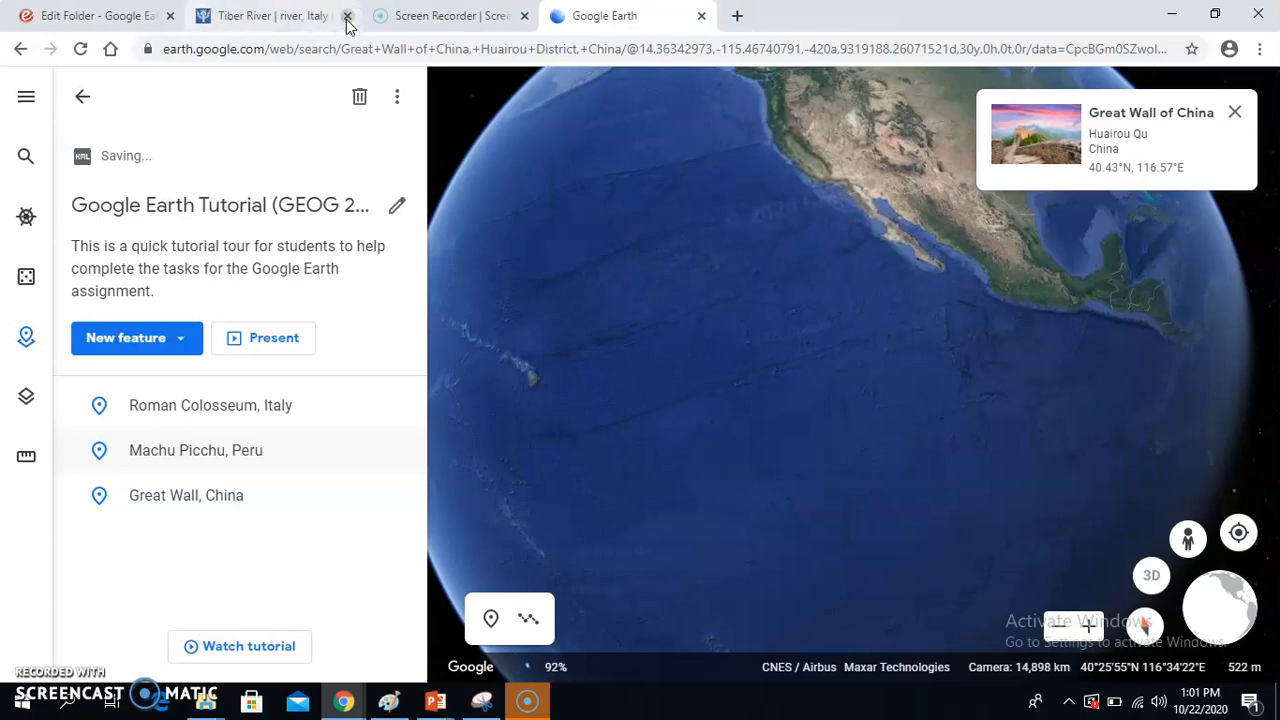
click(347, 17)
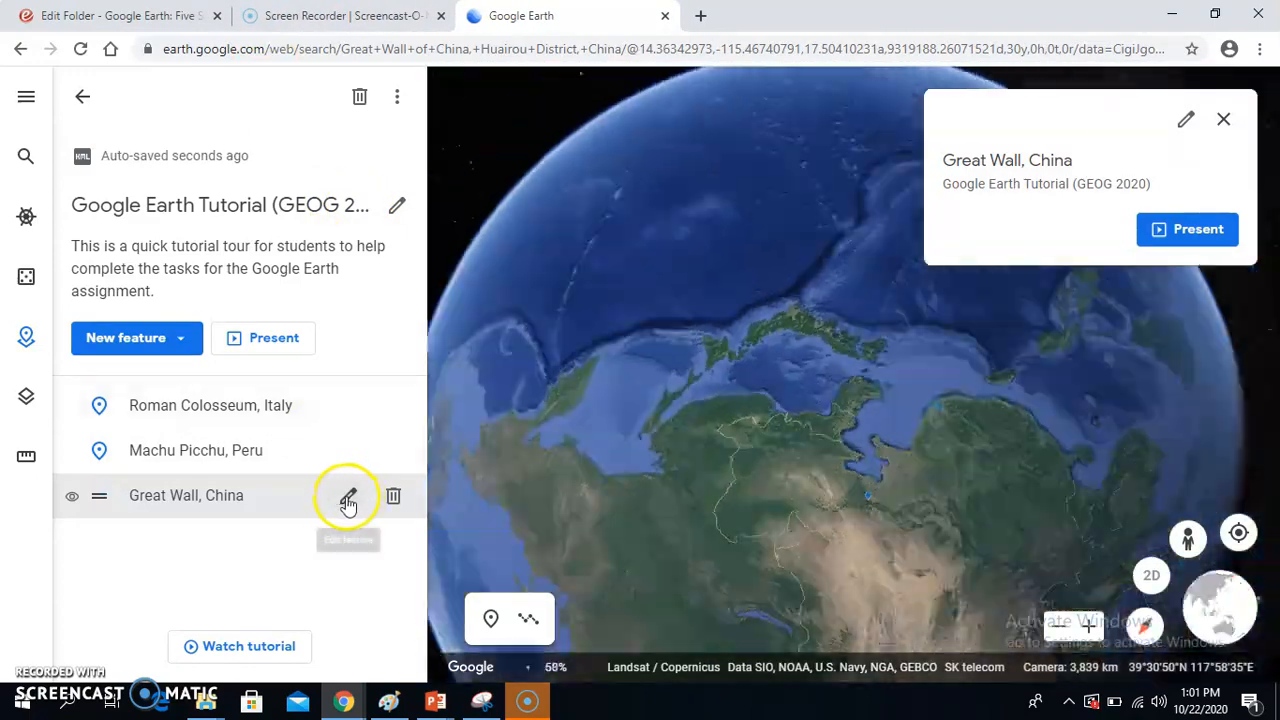
Step: Open the Great Wall, China feature for editing and enter the placeholder description "jfshfkuahsfihsofoiuhposeuhfwos"
click(347, 498)
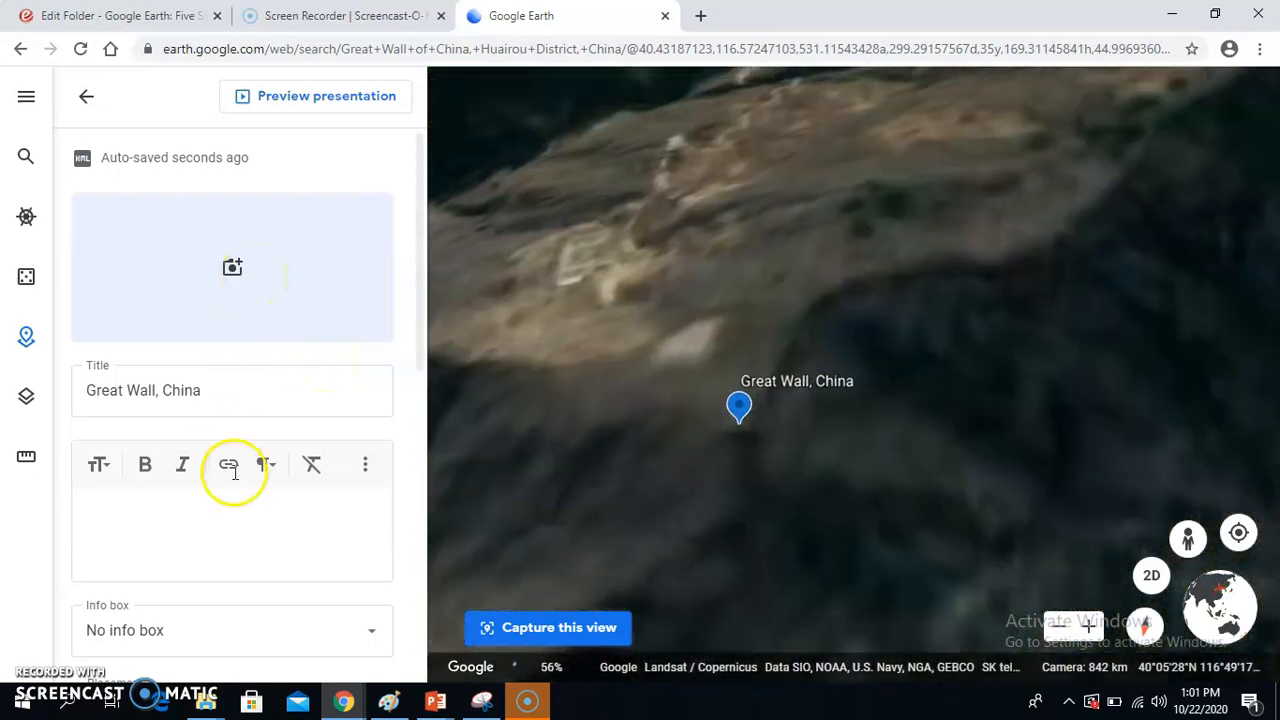
click(224, 516)
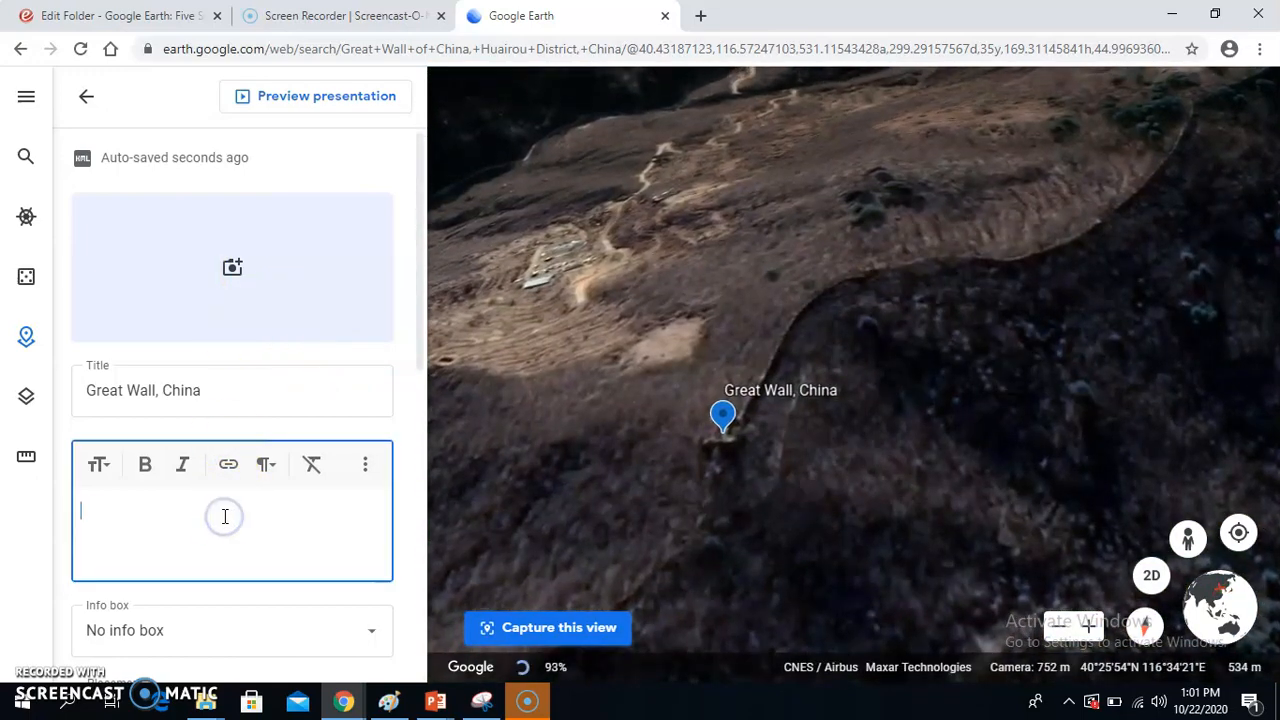
text(jfshfkuahsfihsofoiuhposeuhfwos)
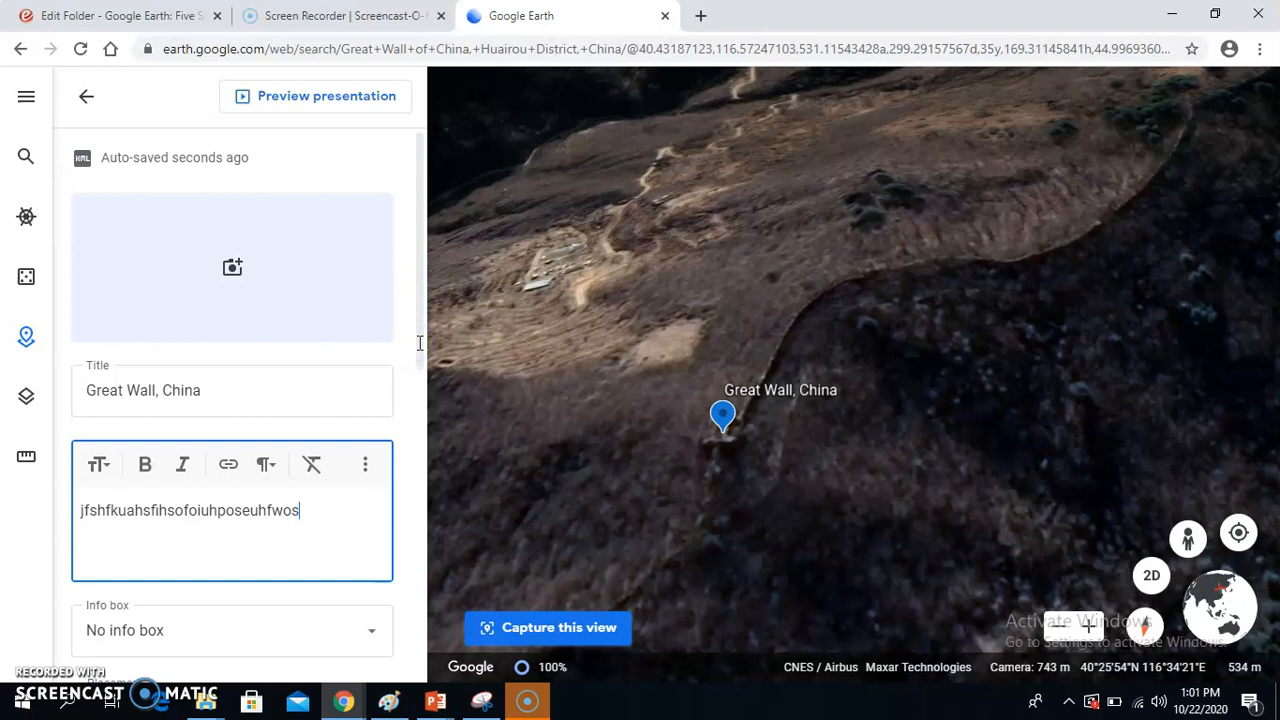
Step: Set the Great Wall feature's info box to Small info box and review its manual view settings
drag(418, 342, 420, 476)
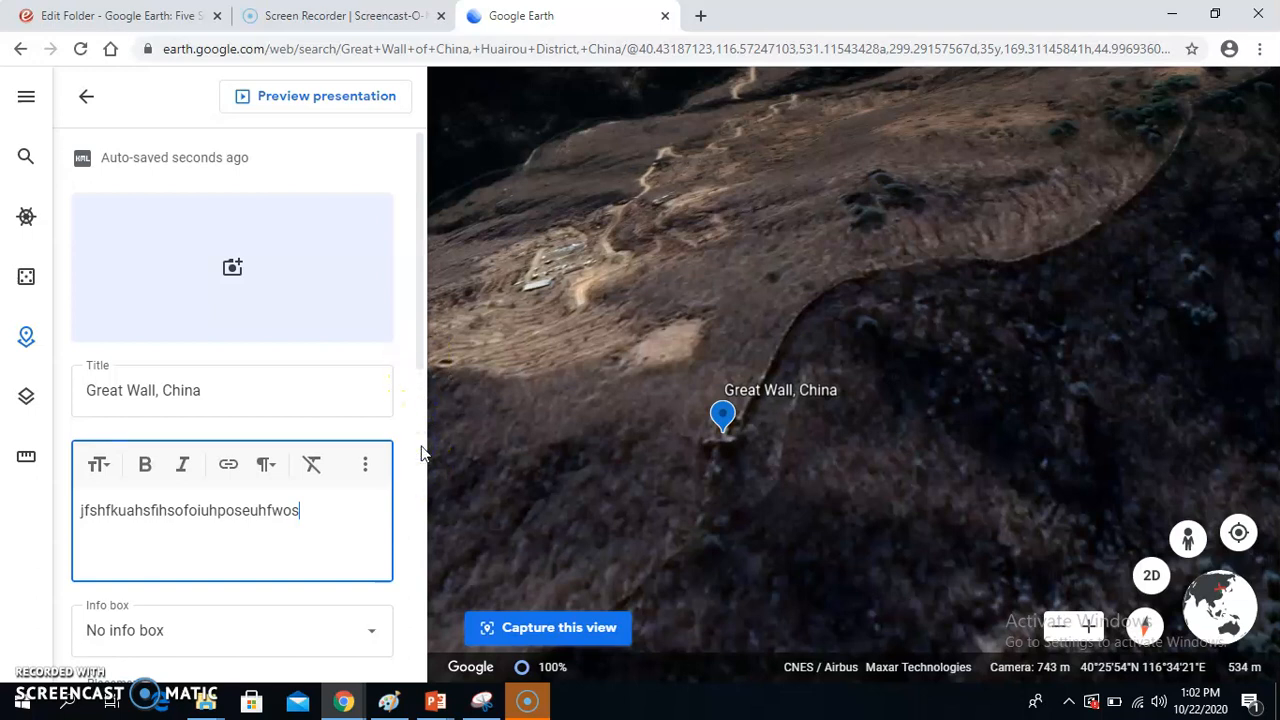
scroll(421, 453, down, 10)
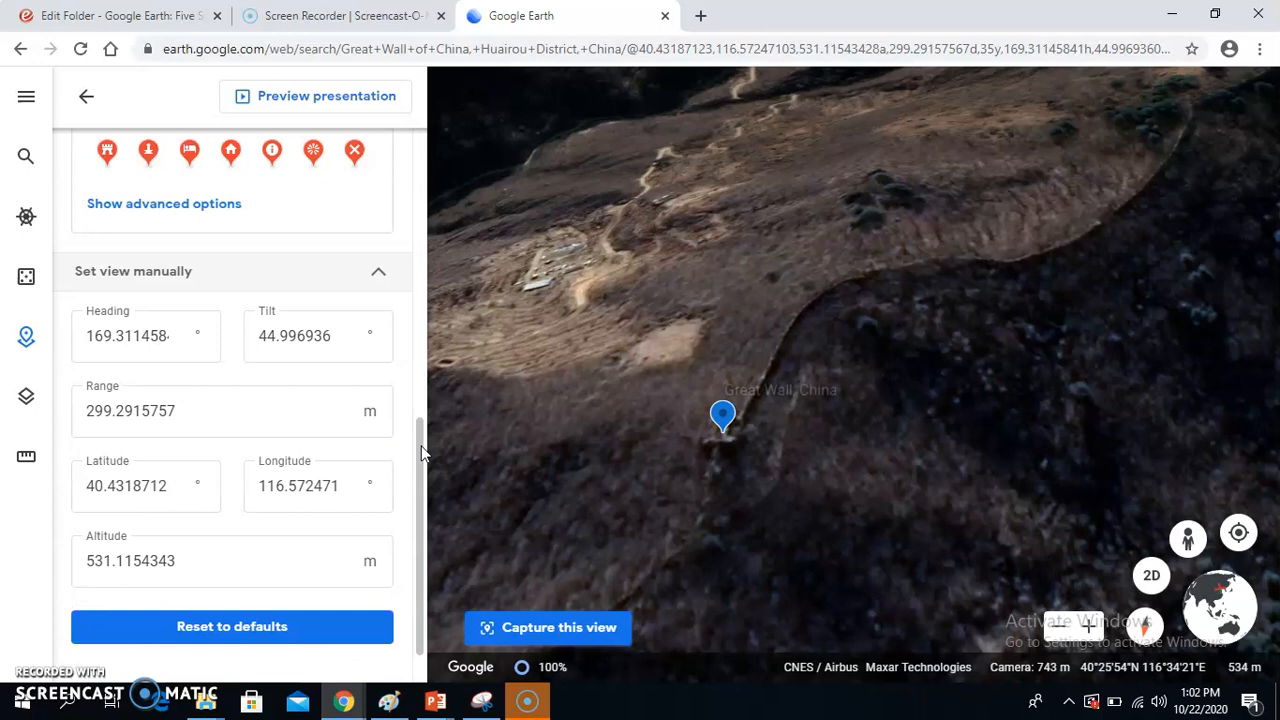
drag(421, 446, 420, 404)
click(420, 376)
scroll(420, 380, up, 2)
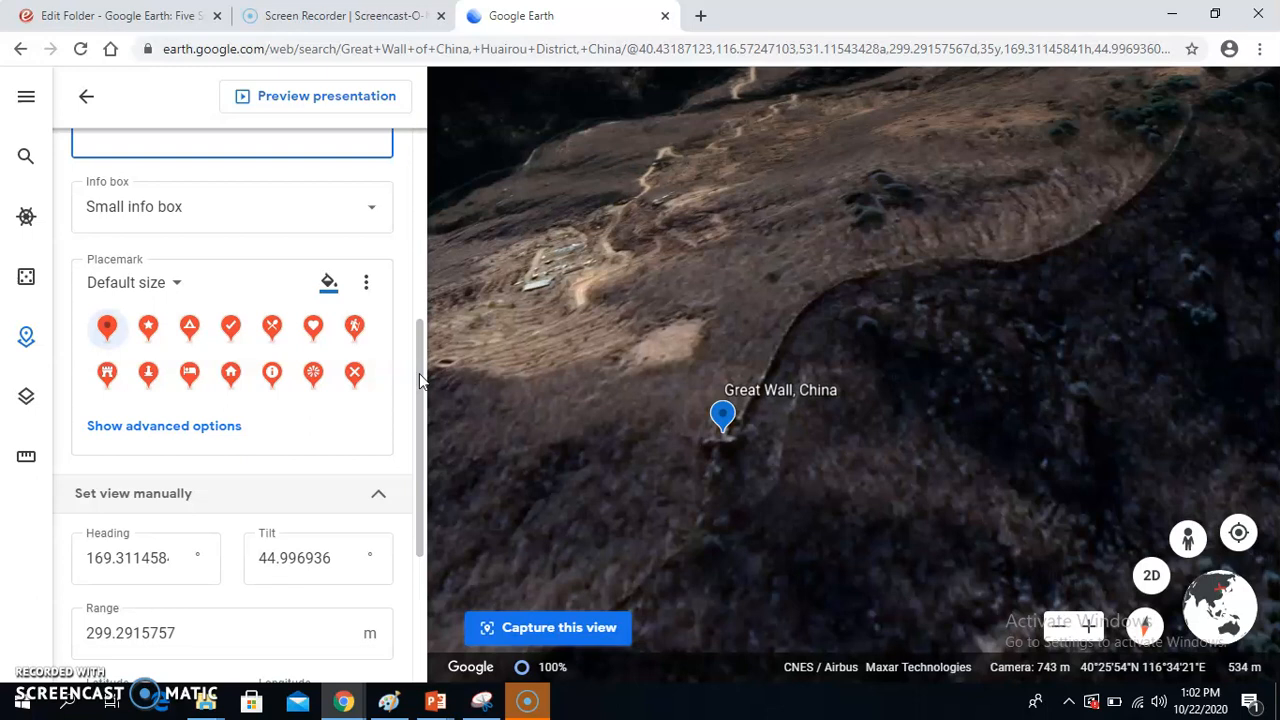
Step: Change the Great Wall placemark icon to Historic Building
drag(420, 380, 420, 340)
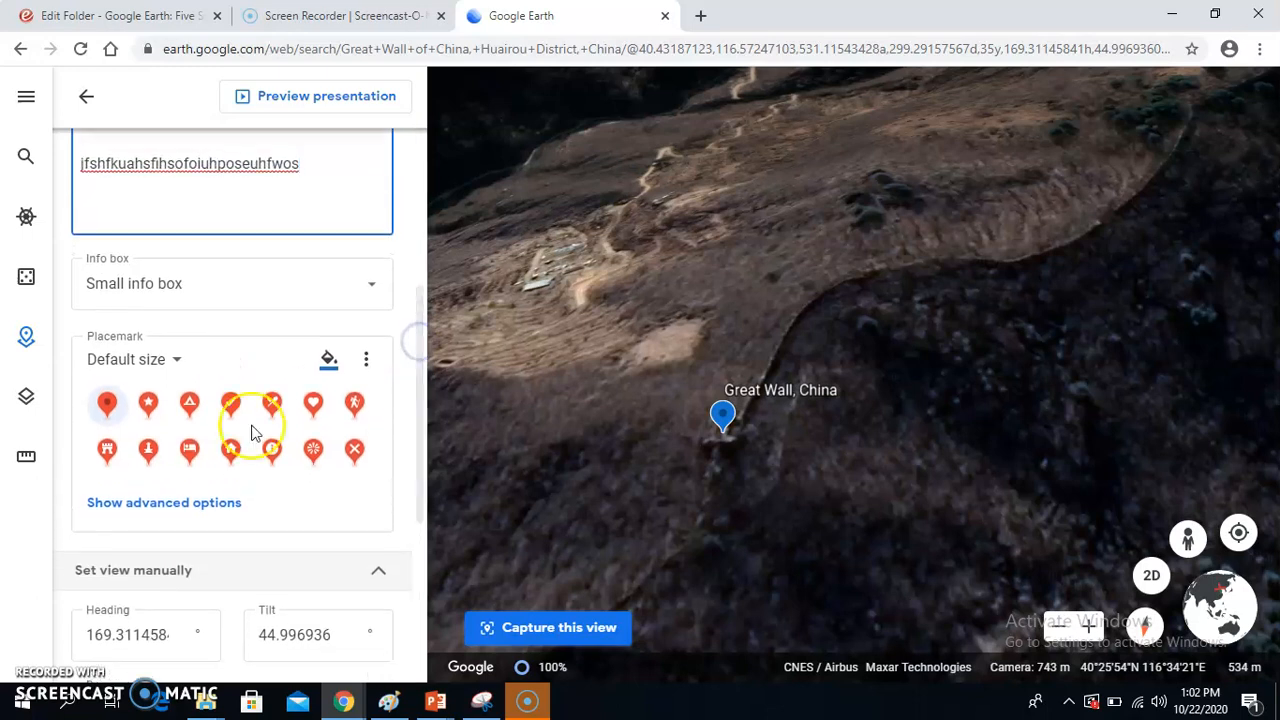
click(108, 453)
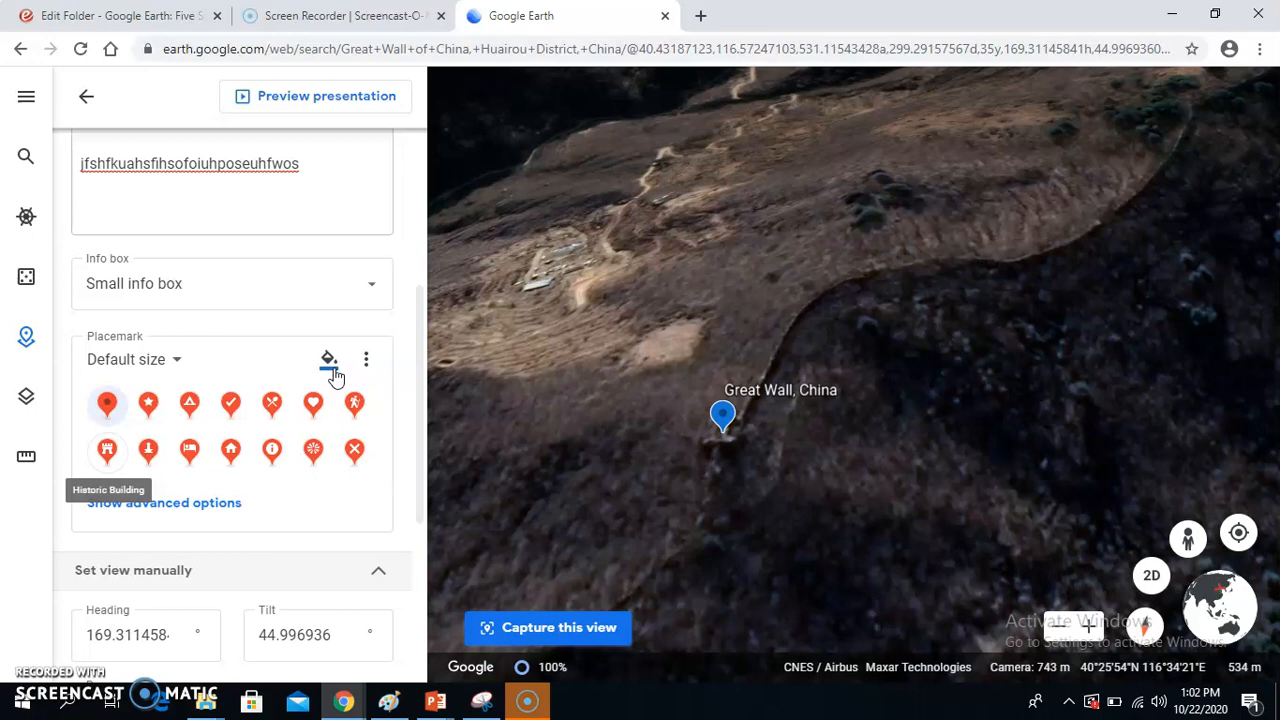
key(Return)
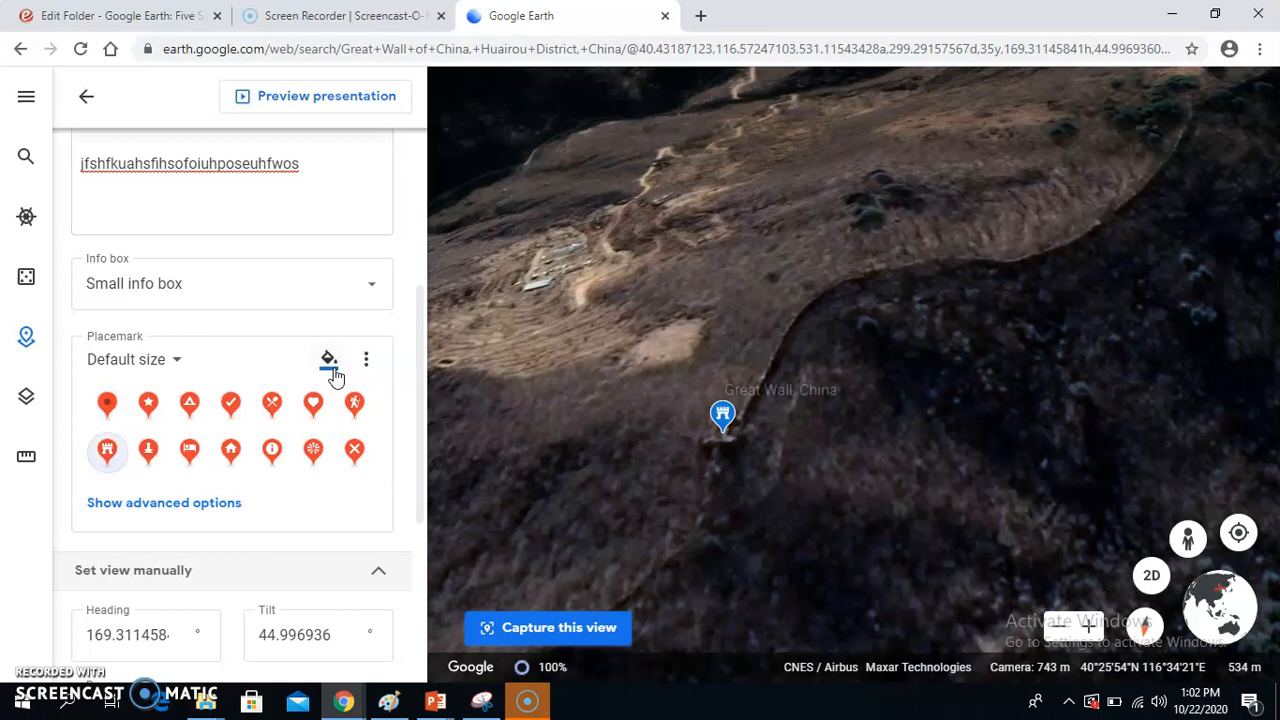
click(409, 357)
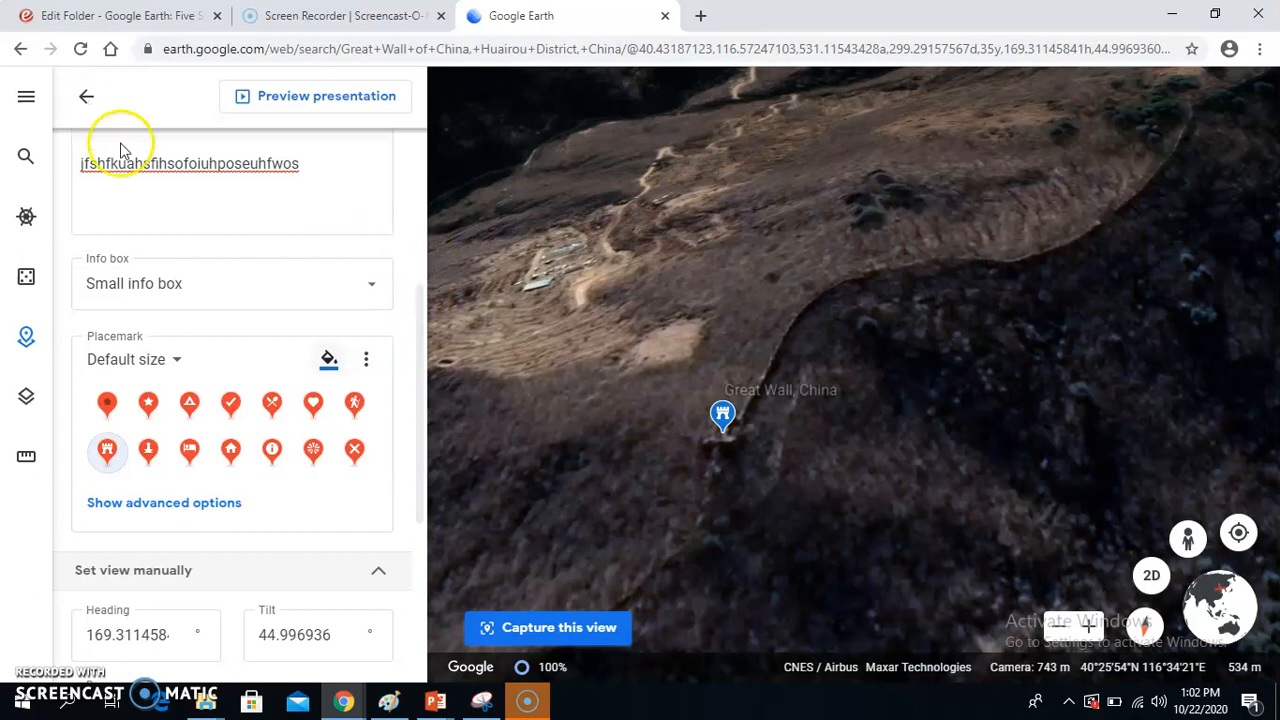
Step: Leave the Great Wall feature editor and the project overview to return to the Projects list
scroll(87, 100, up, 1)
click(87, 100)
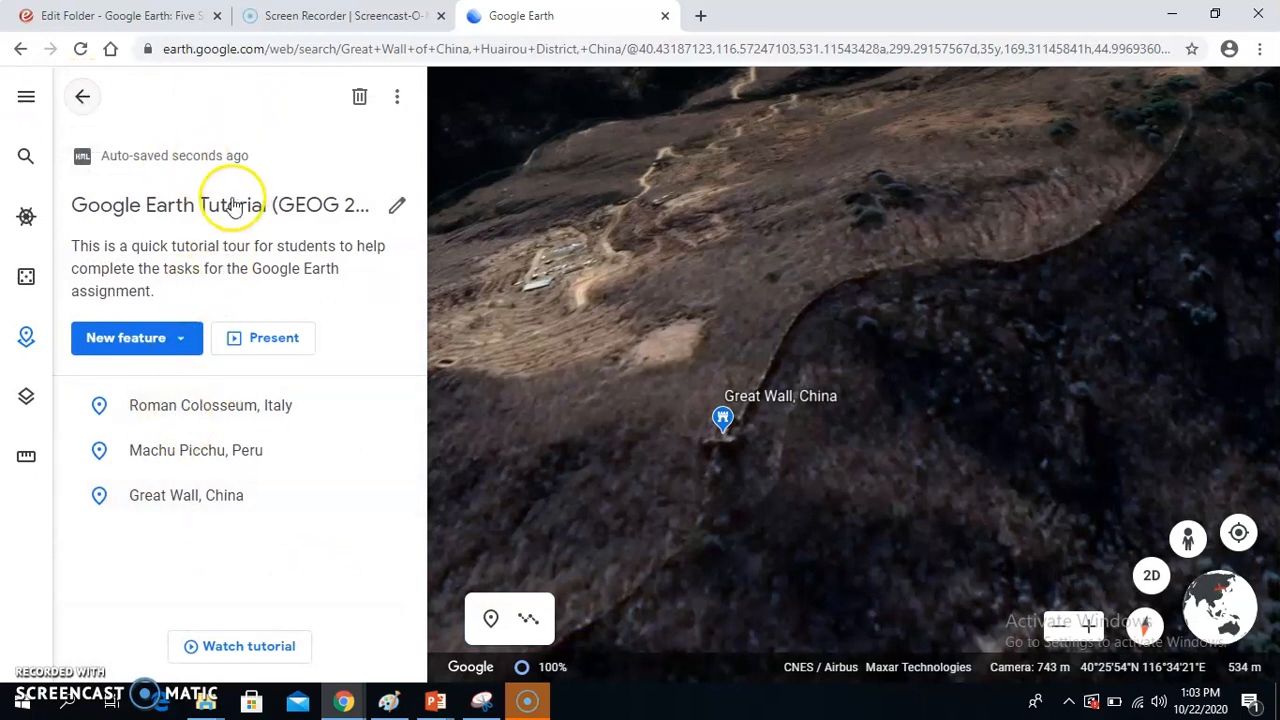
click(84, 99)
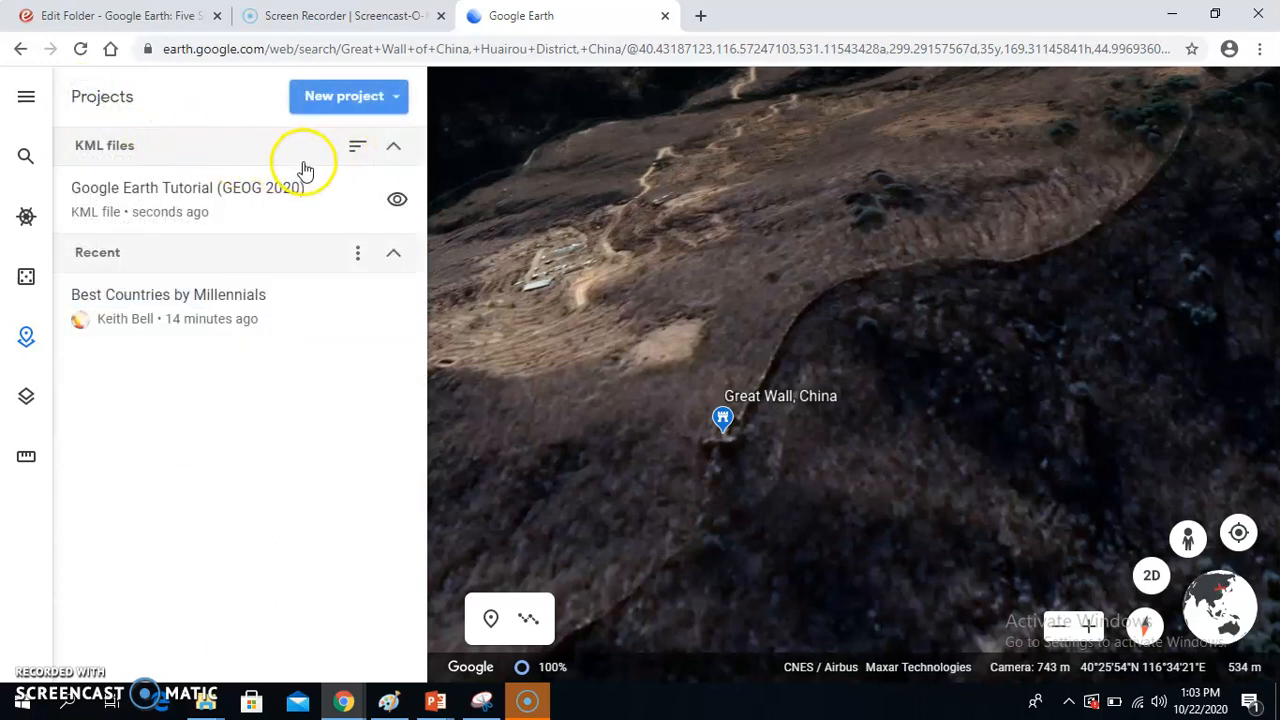
click(350, 153)
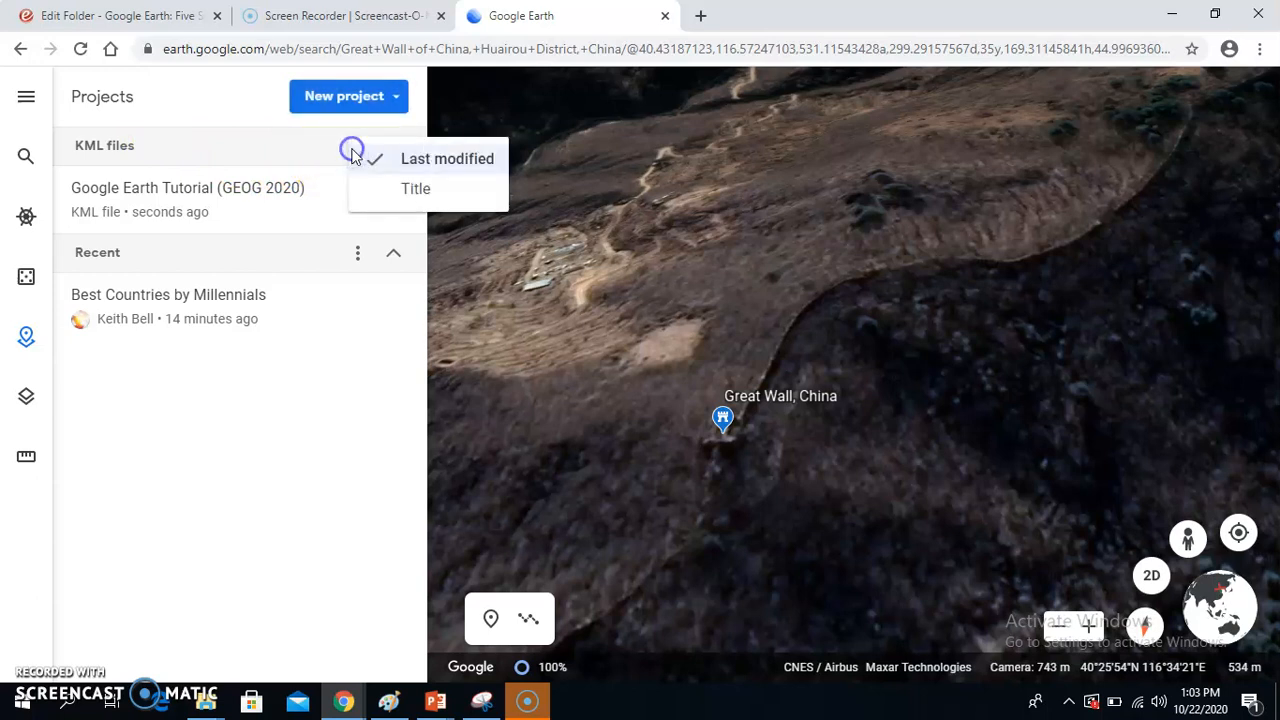
click(172, 154)
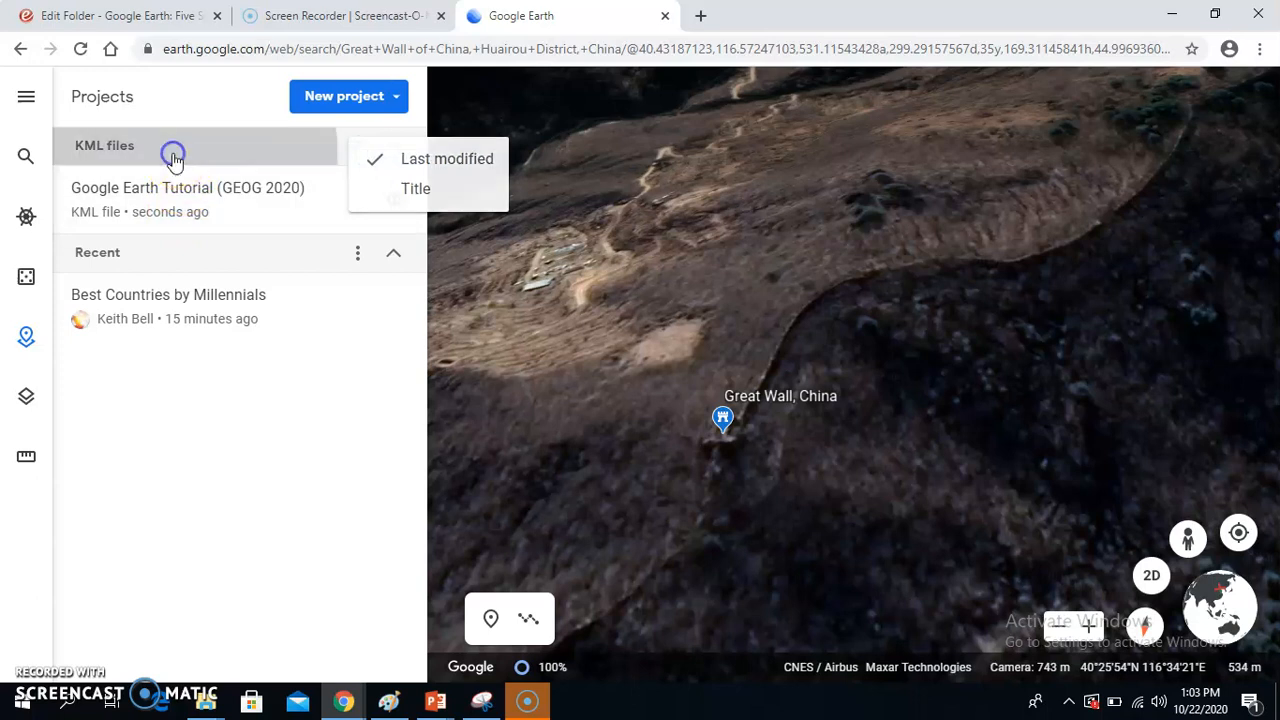
click(173, 156)
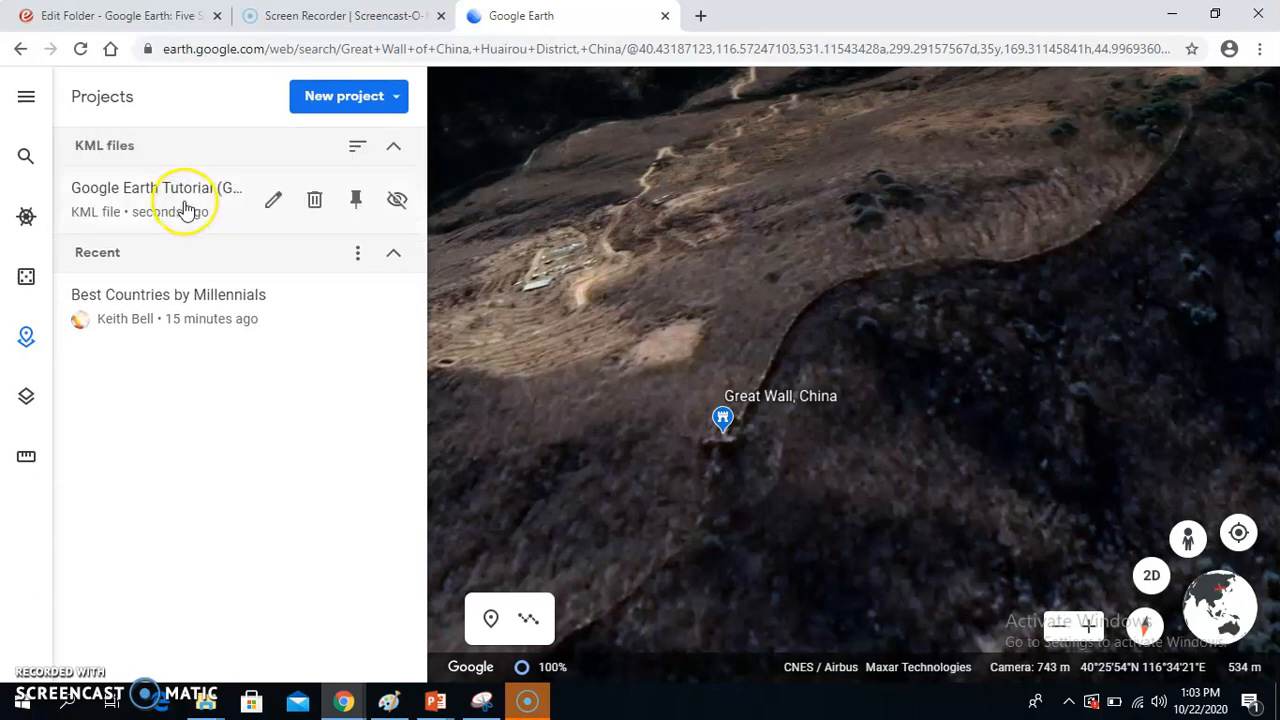
Step: Open the Google Earth Tutorial (GEOG 2020) project from the KML files and export it as a KML file
click(184, 207)
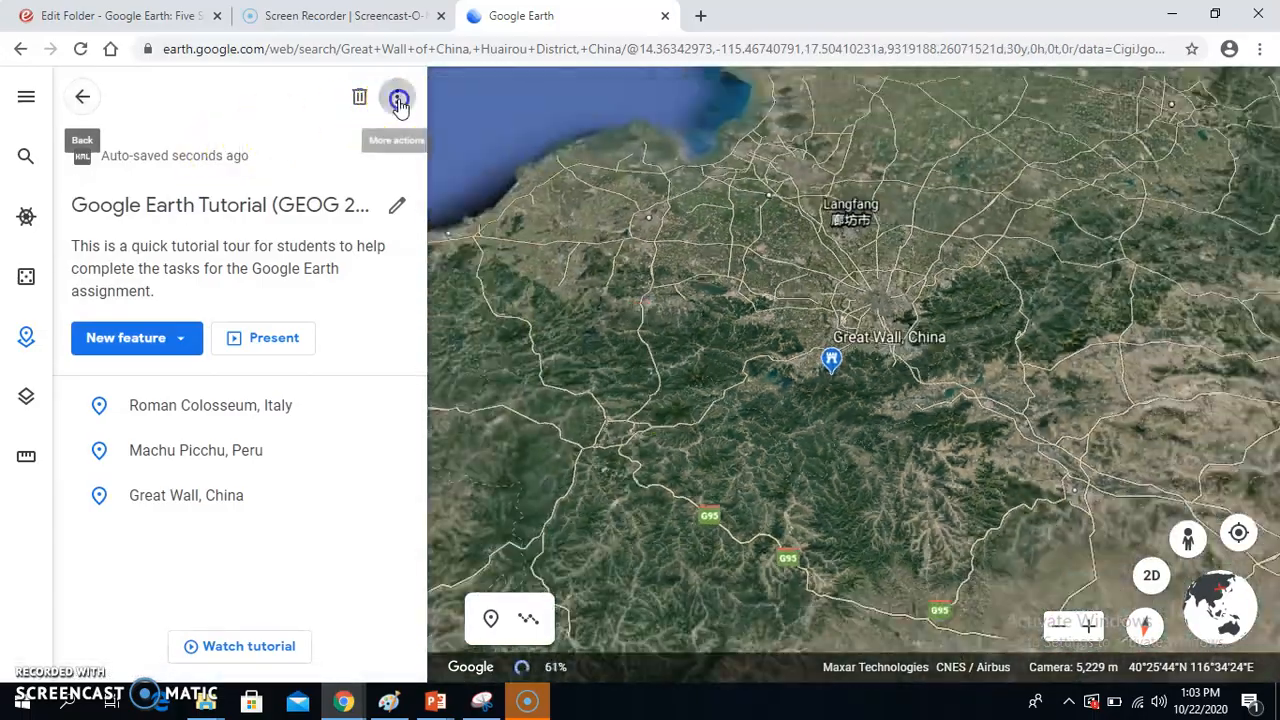
click(396, 100)
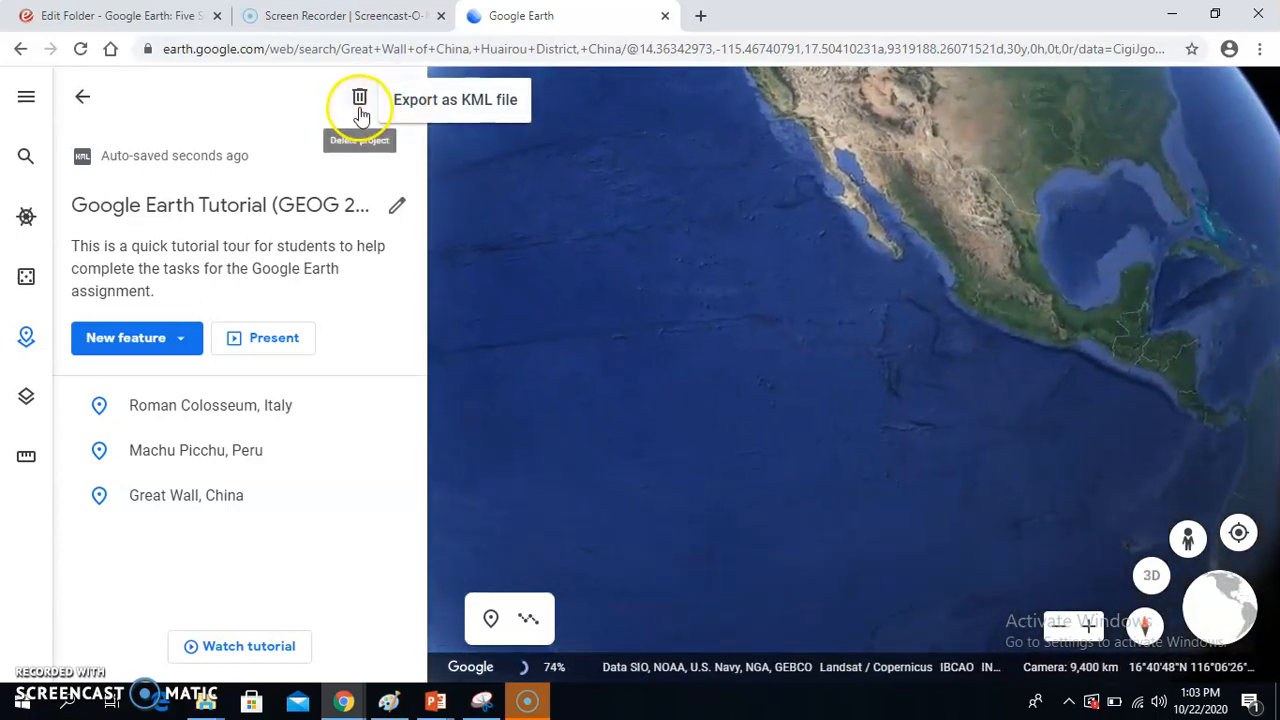
click(418, 108)
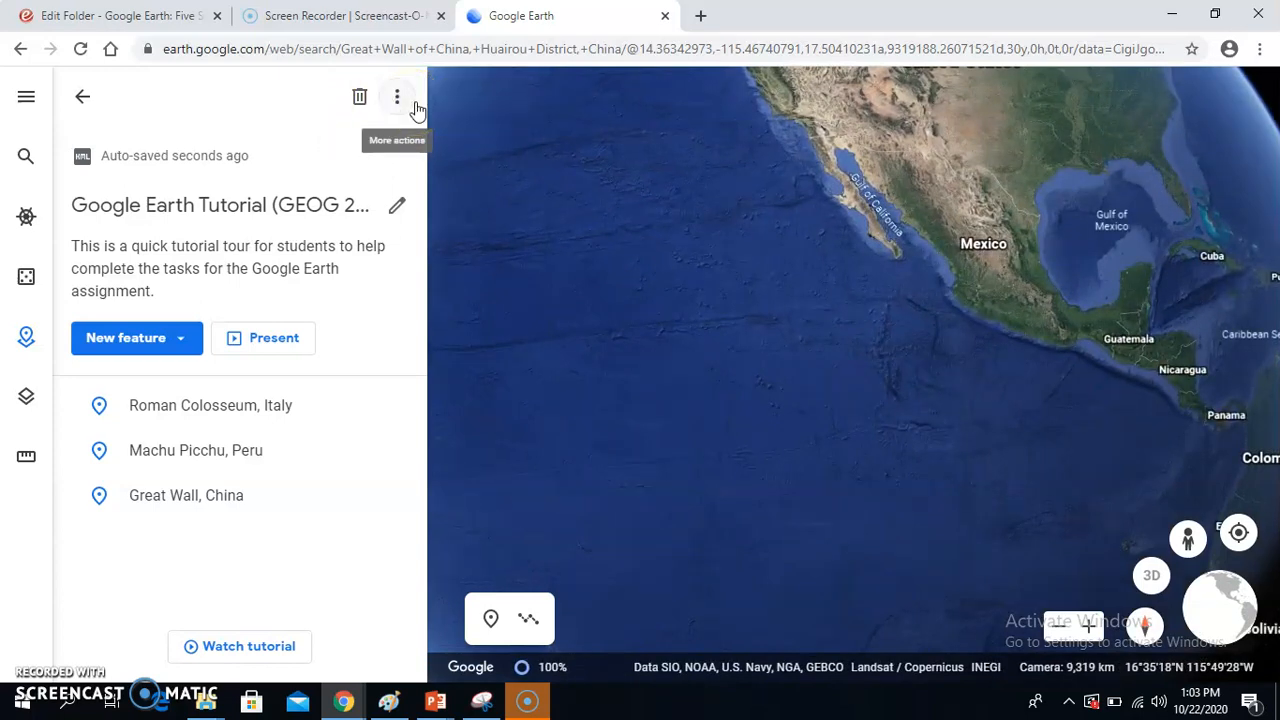